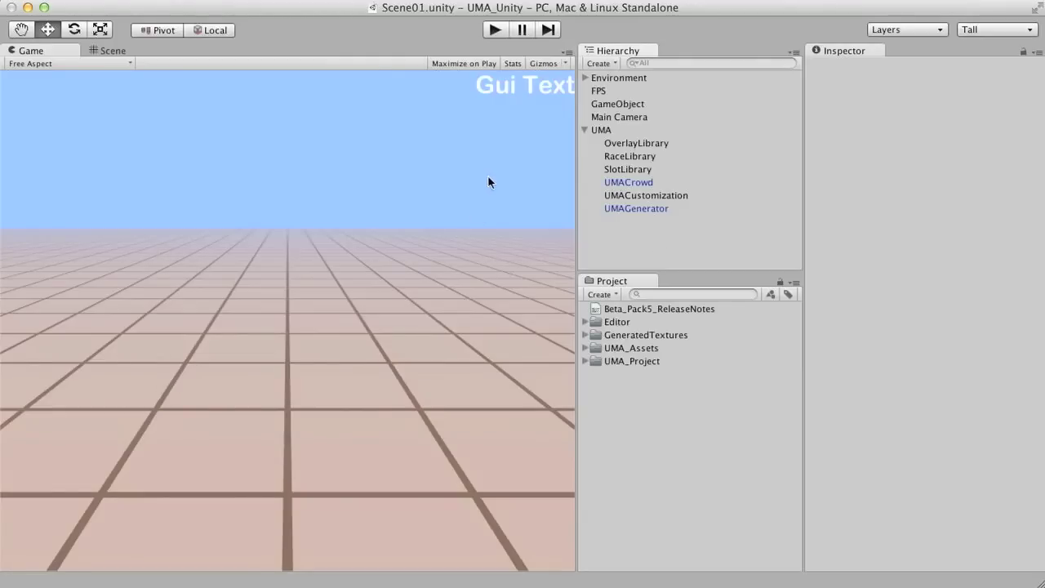
- Switch to the Finder's HeadTexture folder and preview the MaleHead03 diffuse, normal and specular PSD textures
{"action": "left_click", "coordinate": [585, 129]}
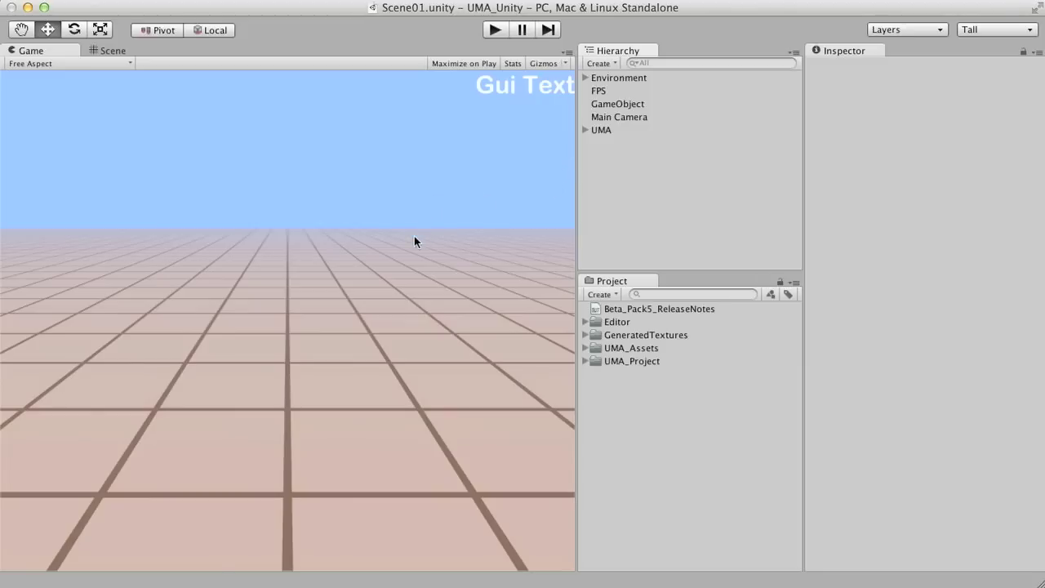
{"action": "key", "text": "super+Tab"}
{"action": "left_click", "coordinate": [175, 217]}
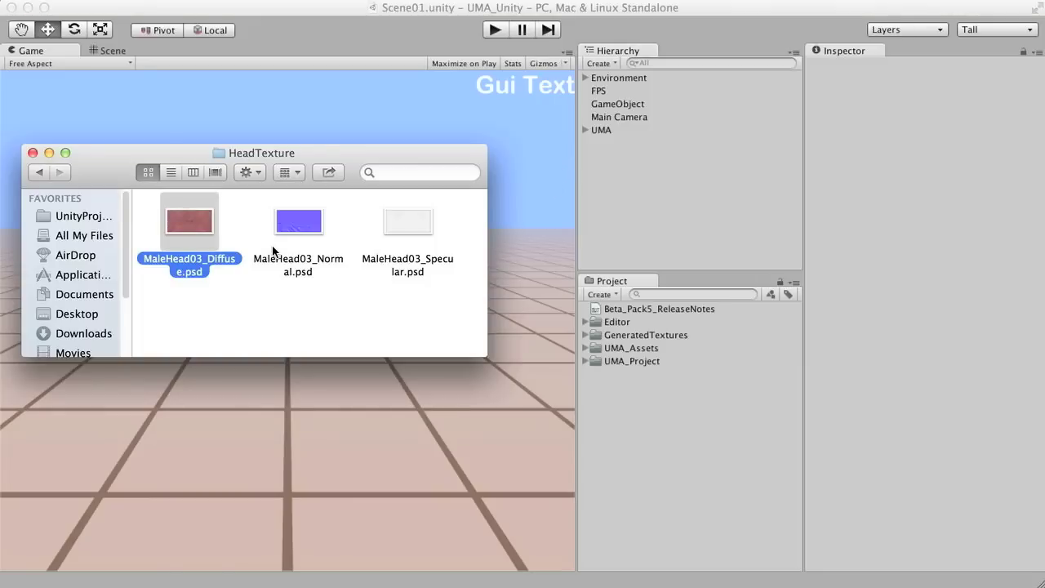
{"action": "key", "text": "space"}
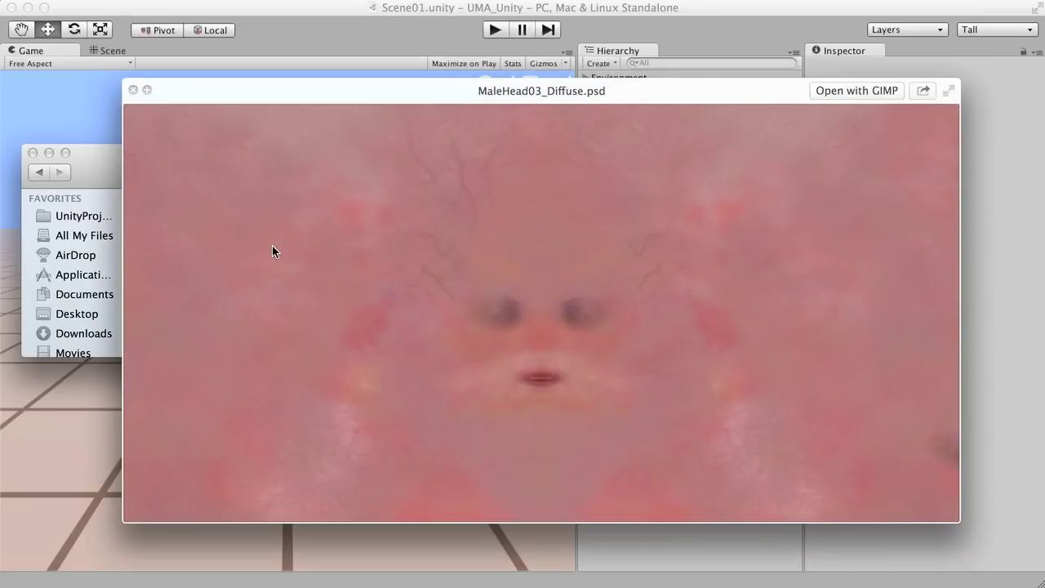
{"action": "key", "text": "Down"}
{"action": "key", "text": "Down"}
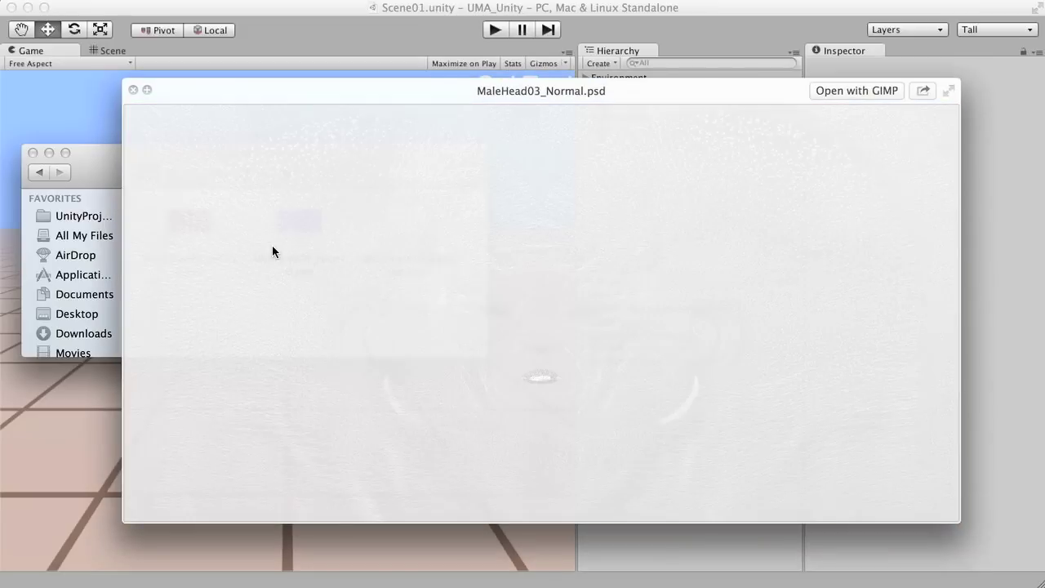
{"action": "key", "text": "space"}
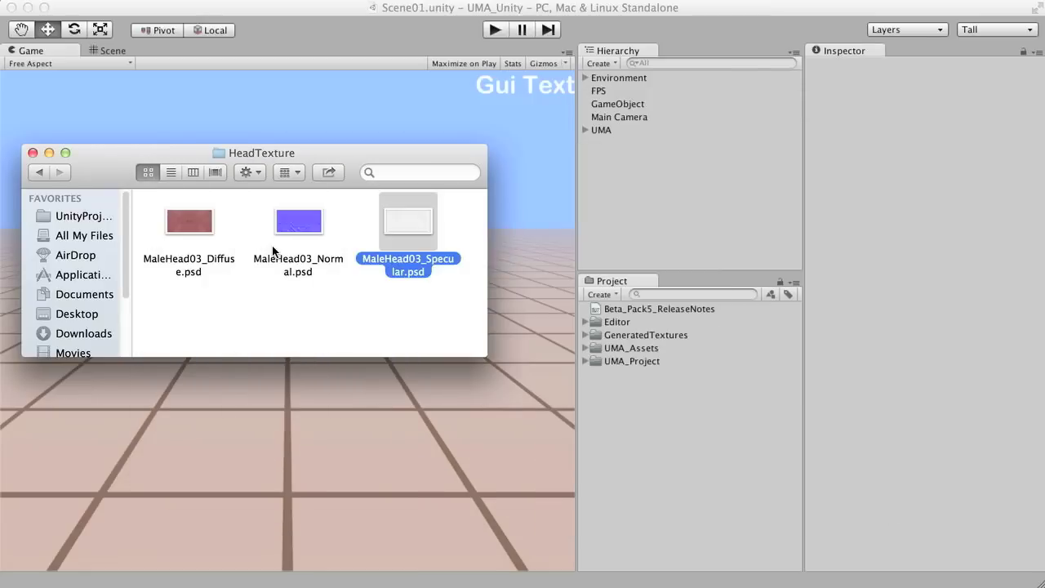
- Create a folder named MaleHead03 inside UMA_Assets/Overlays/Male
{"action": "left_click", "coordinate": [608, 336]}
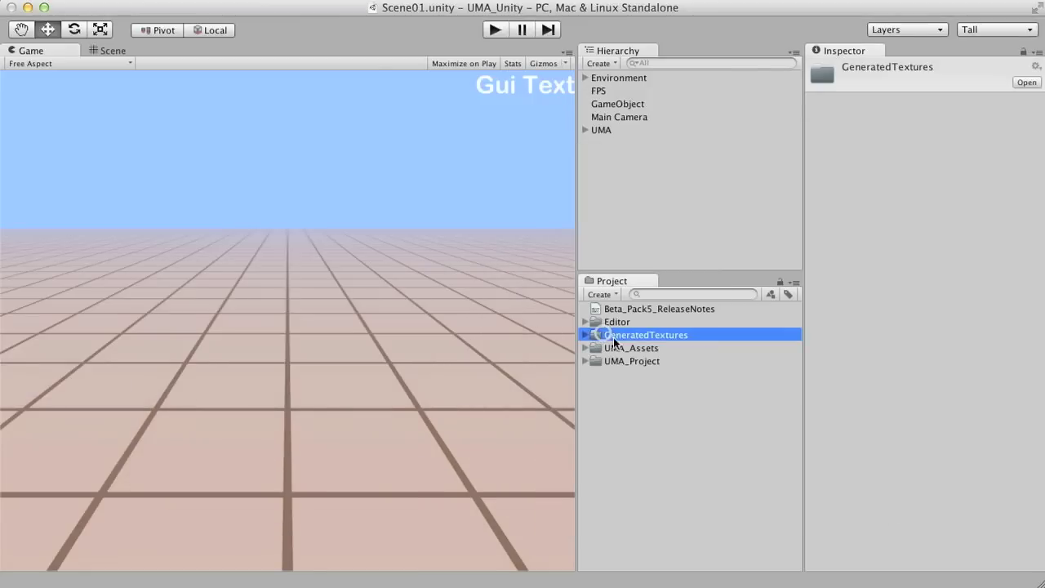
{"action": "key", "text": "Down"}
{"action": "double_click", "coordinate": [612, 349]}
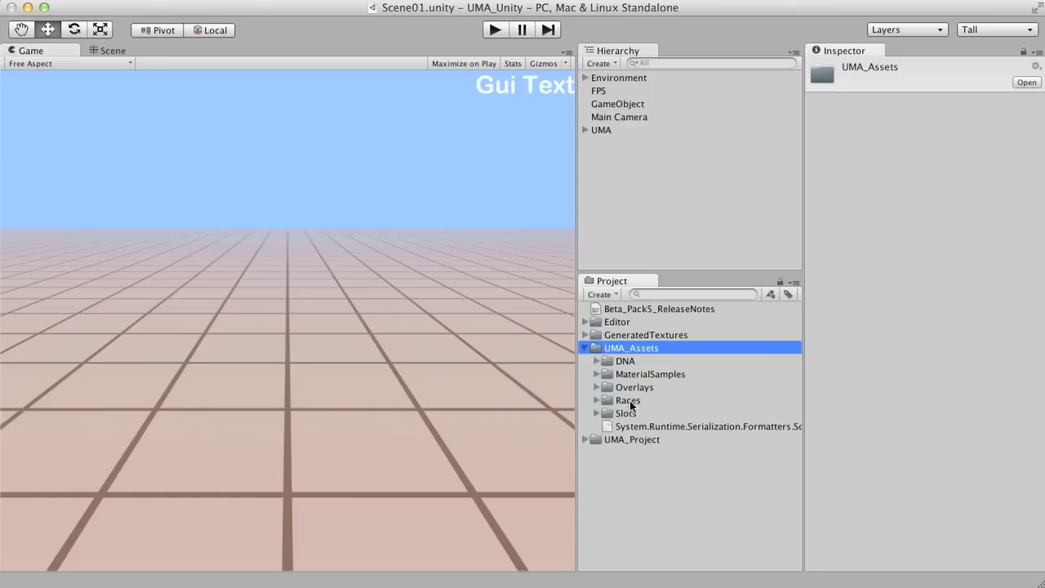
{"action": "left_click", "coordinate": [629, 399]}
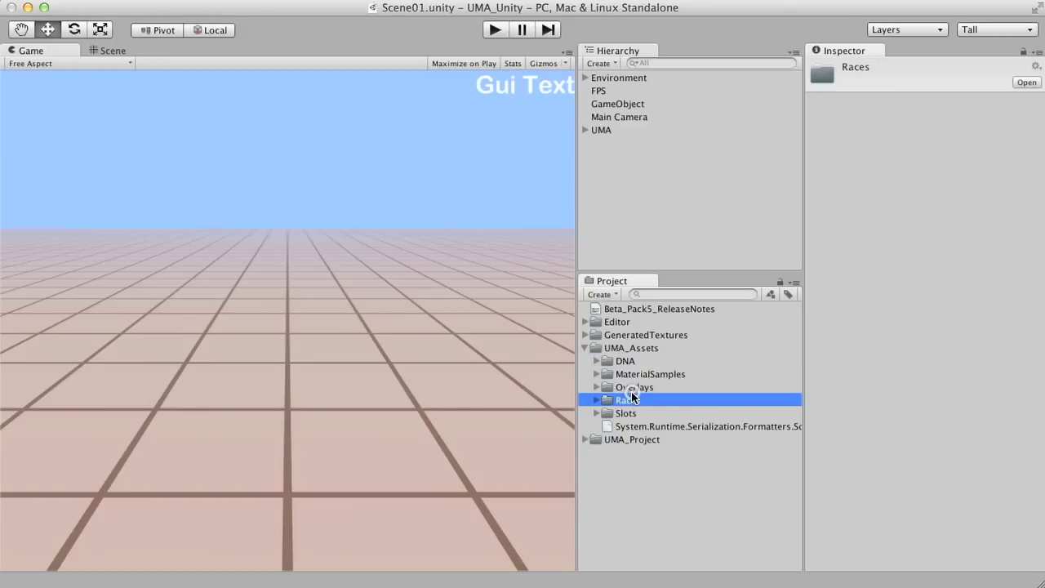
{"action": "double_click", "coordinate": [634, 387]}
{"action": "double_click", "coordinate": [639, 418]}
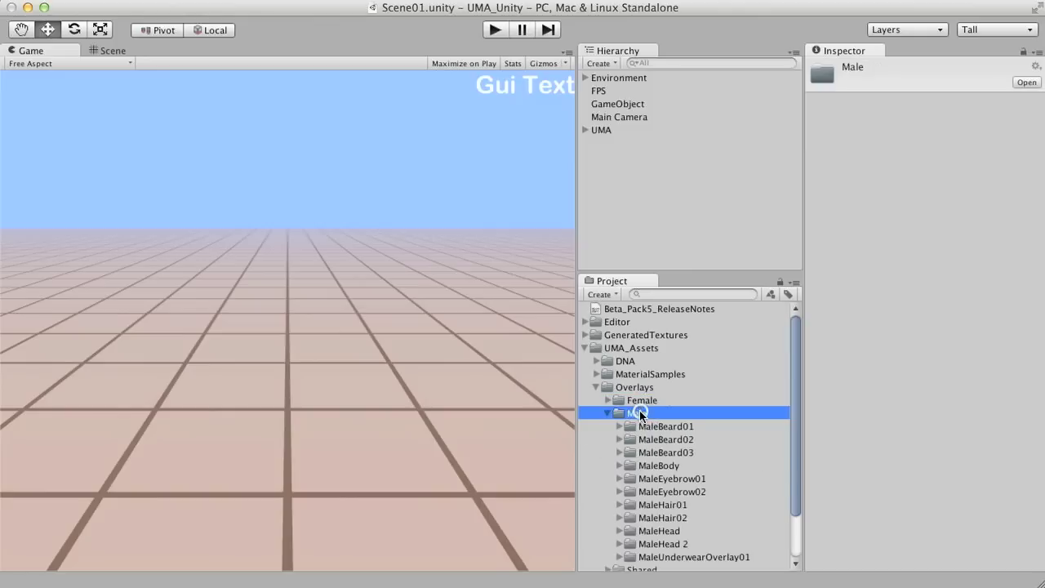
{"action": "left_click", "coordinate": [608, 294]}
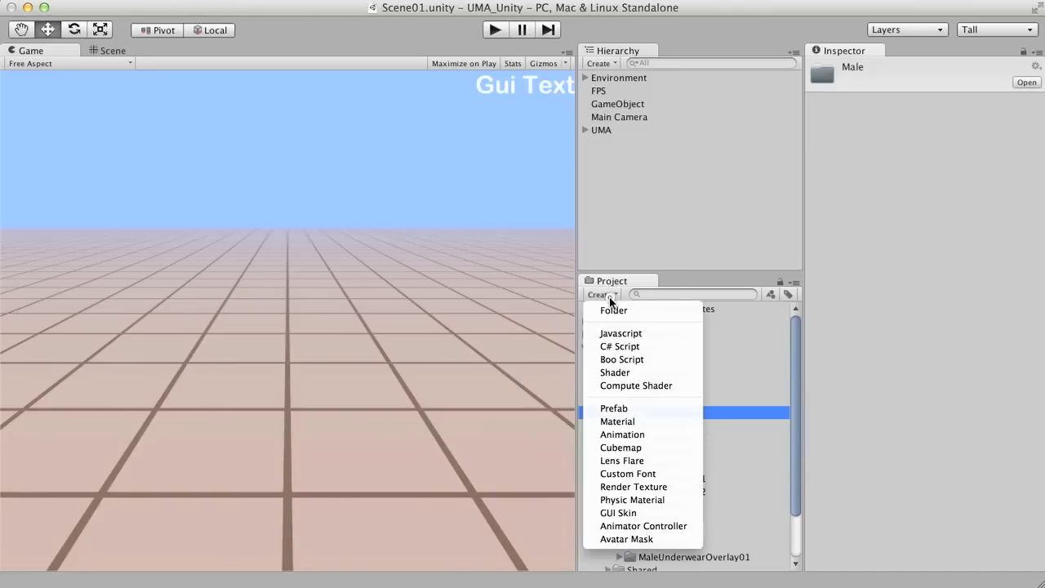
{"action": "left_click", "coordinate": [614, 307]}
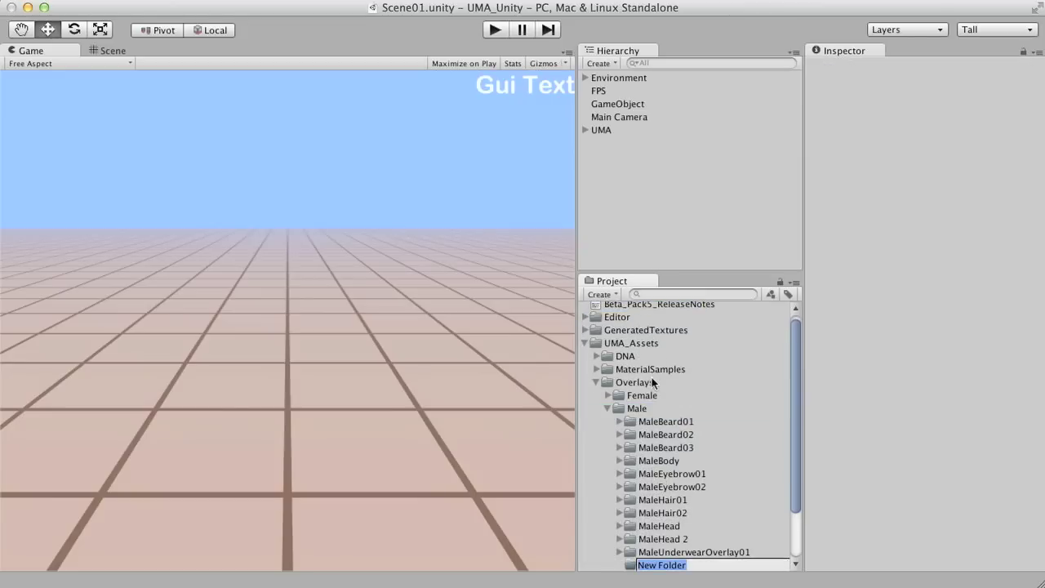
{"action": "type", "text": "MaleHead03"}
{"action": "key", "text": "Return"}
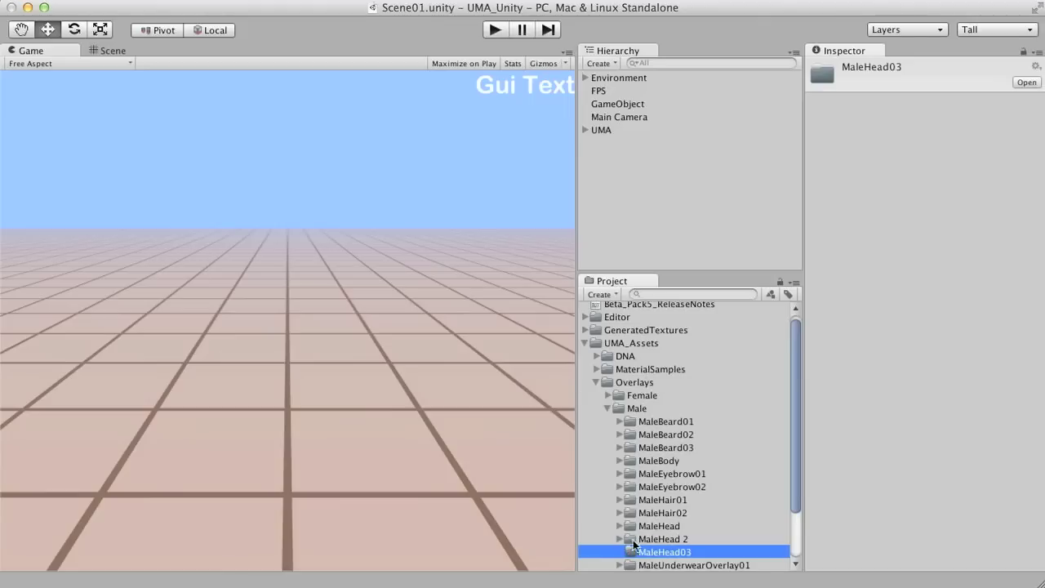
- Import the three MaleHead03 PSD textures from the Finder's HeadTexture folder into the project's MaleHead03 folder
{"action": "scroll", "coordinate": [637, 535], "scroll_direction": "down", "scroll_amount": 3}
{"action": "key", "text": "ctrl+Up"}
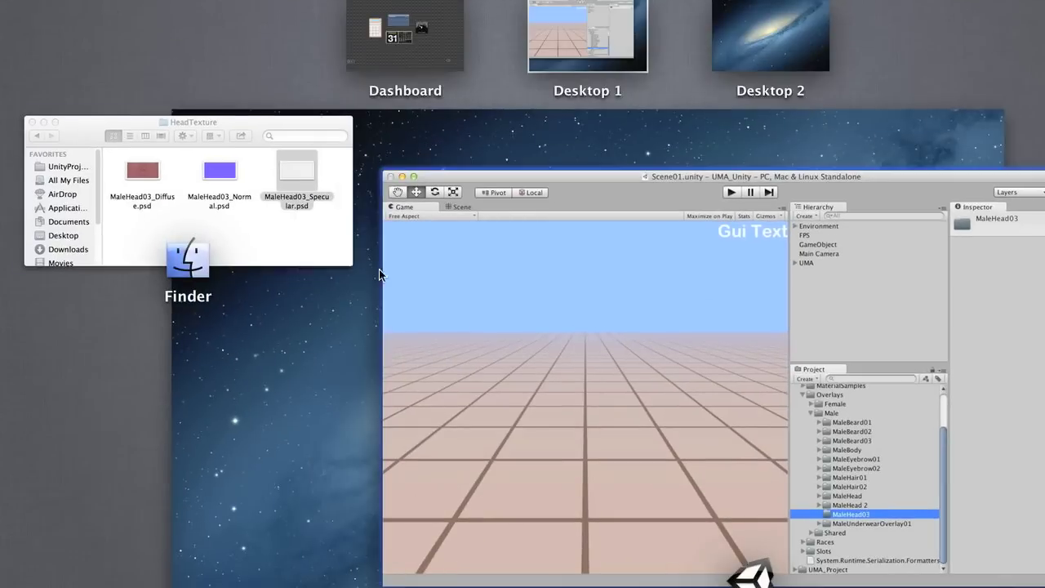
{"action": "left_click", "coordinate": [259, 239]}
{"action": "left_click_drag", "start_coordinate": [175, 292], "coordinate": [677, 488]}
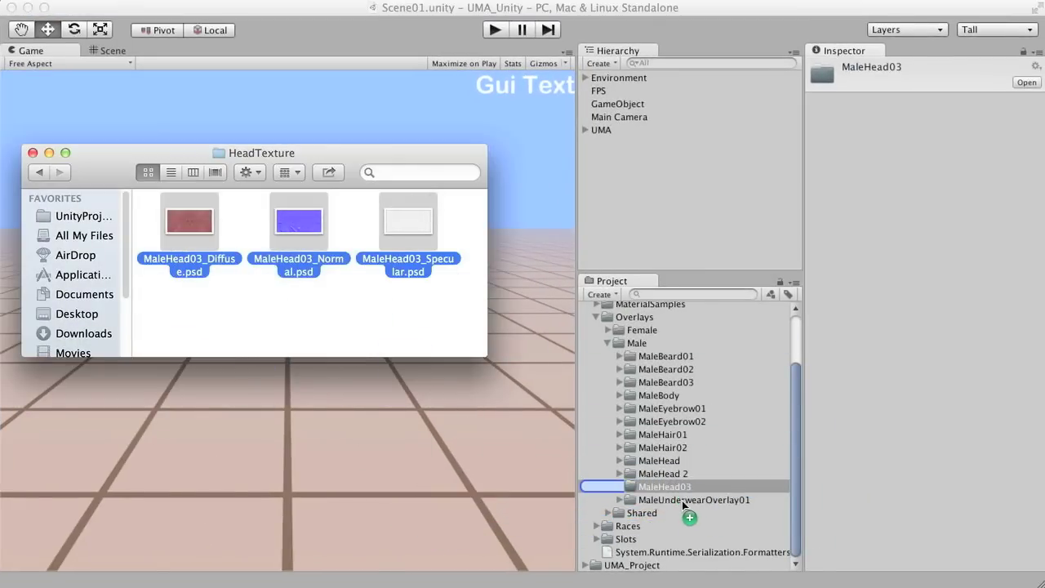
{"action": "left_click_drag", "start_coordinate": [674, 494], "coordinate": [670, 494]}
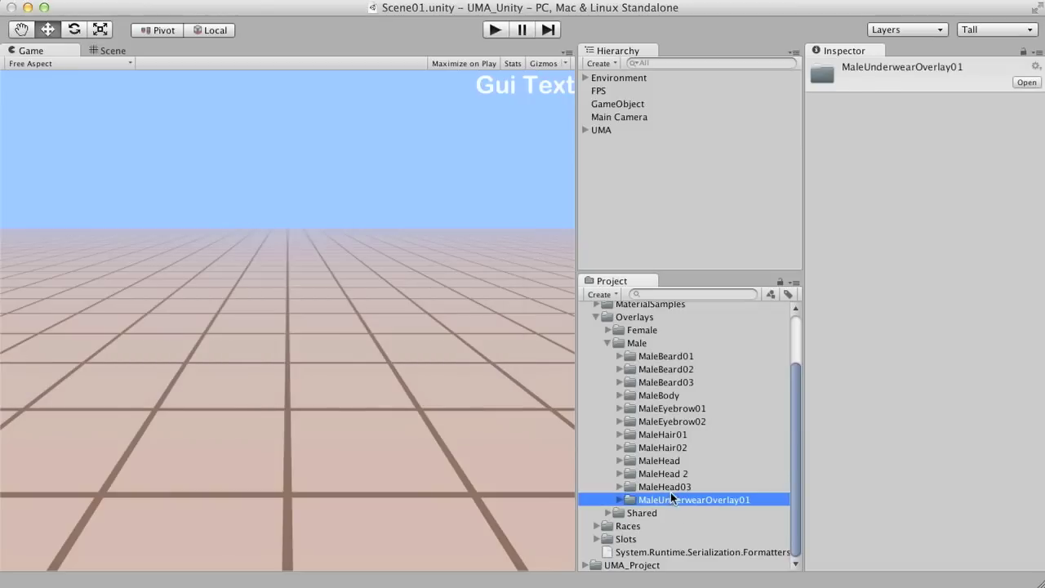
- Set the import settings of all three MaleHead03 textures to max size 2048 and Truecolor format, and apply them
{"action": "left_click", "coordinate": [621, 487]}
{"action": "left_click", "coordinate": [660, 499]}
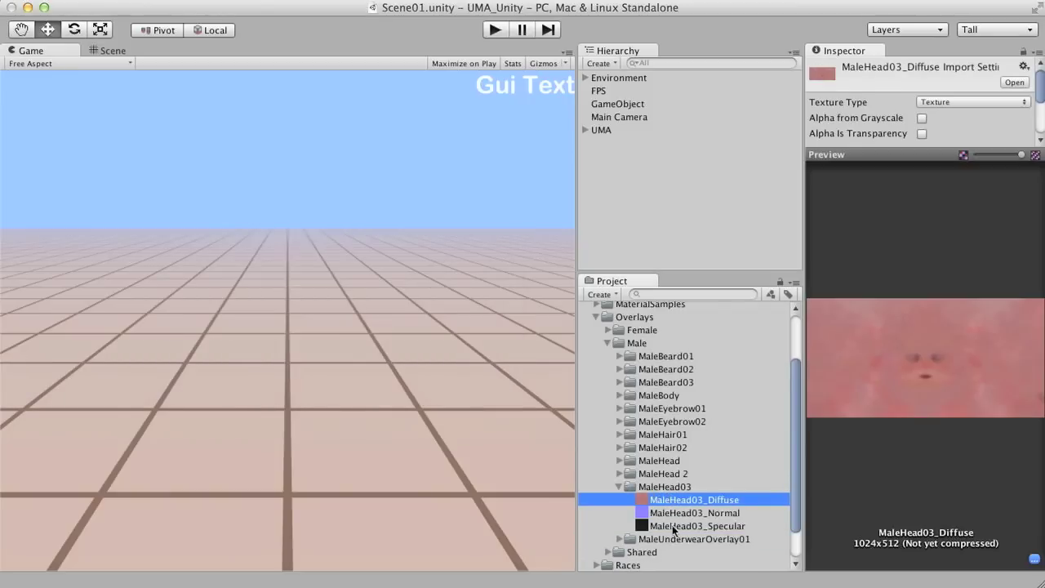
{"action": "left_click", "coordinate": [674, 525], "text": "shift"}
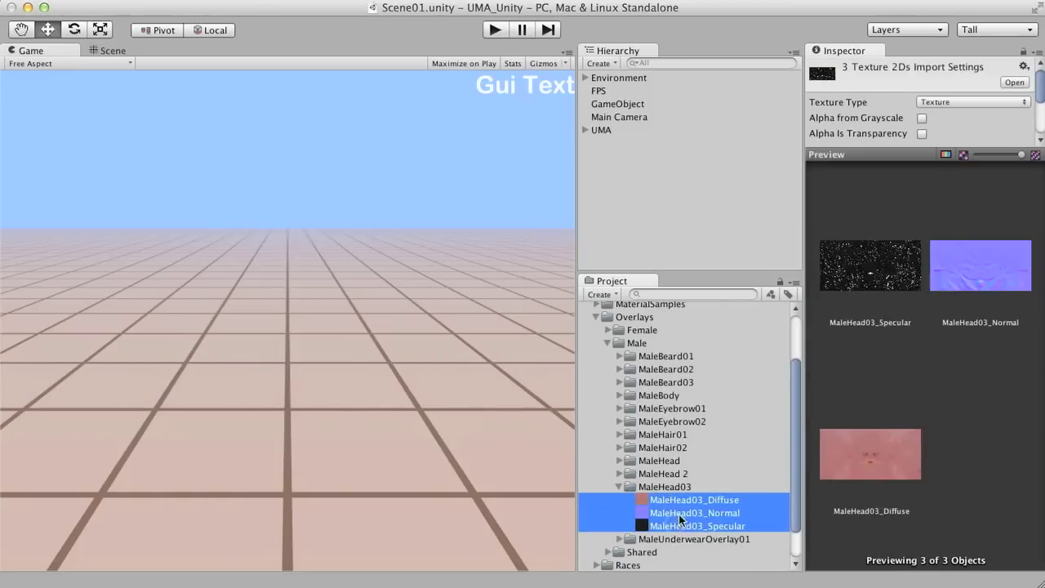
{"action": "left_click_drag", "start_coordinate": [915, 154], "coordinate": [913, 315]}
{"action": "left_click", "coordinate": [951, 231]}
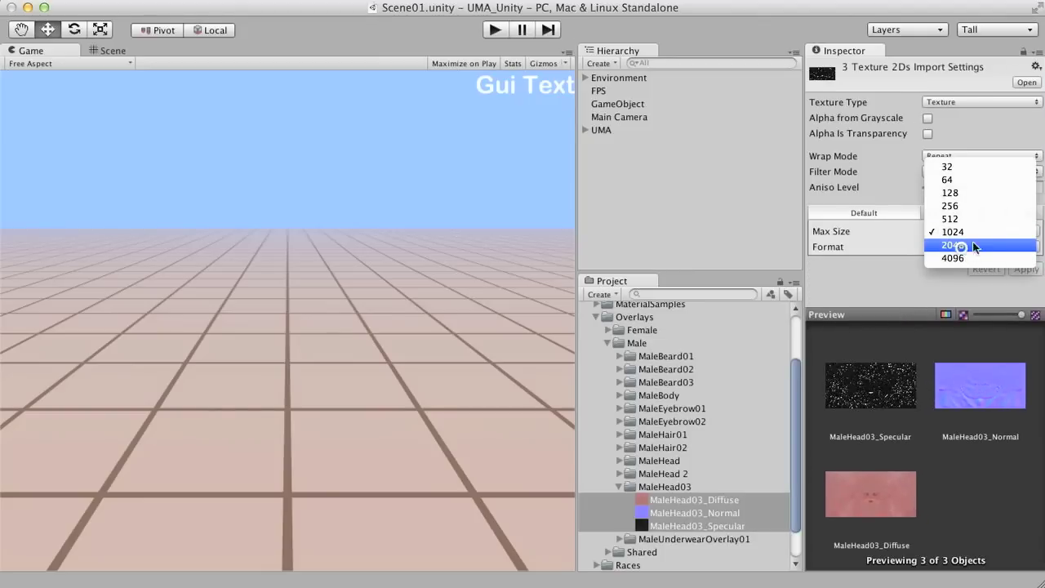
{"action": "left_click", "coordinate": [955, 245]}
{"action": "left_click", "coordinate": [951, 246]}
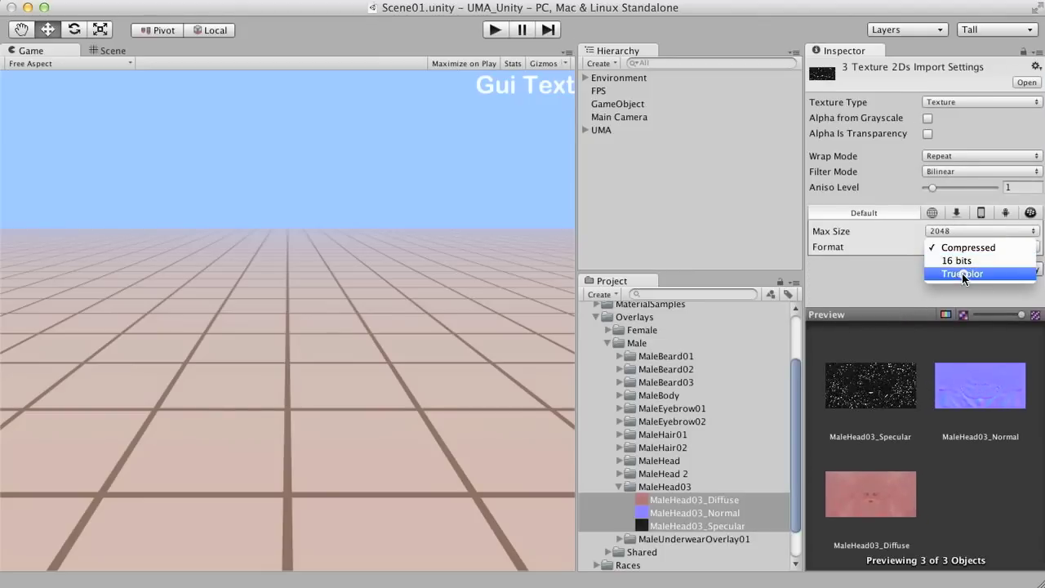
{"action": "left_click", "coordinate": [967, 273]}
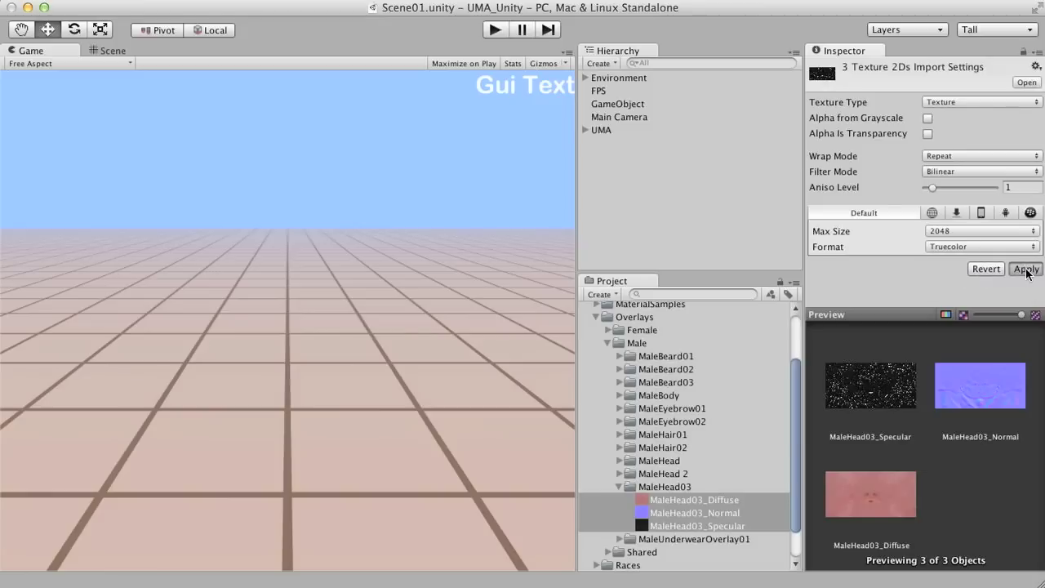
{"action": "key", "text": "Return"}
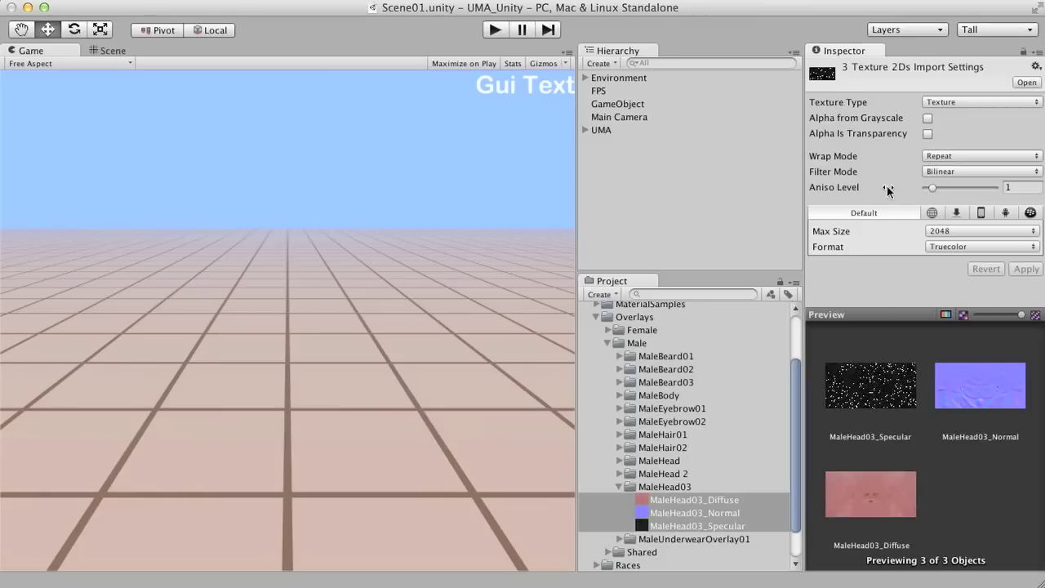
- Set MaleHead03_Normal's texture type to Normal map with Create from Grayscale off, and apply the change
{"action": "left_click", "coordinate": [675, 512]}
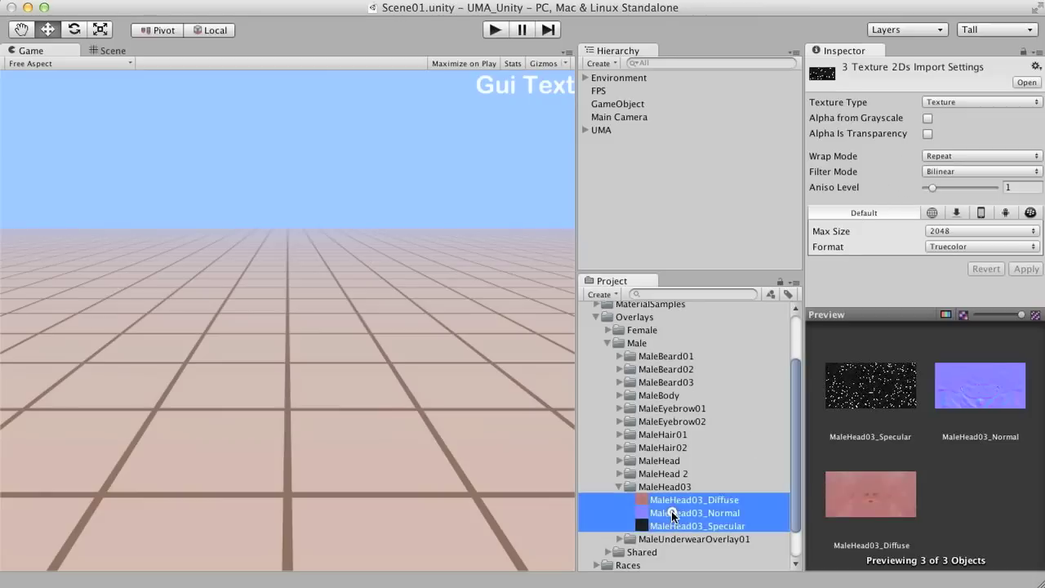
{"action": "left_click", "coordinate": [947, 101]}
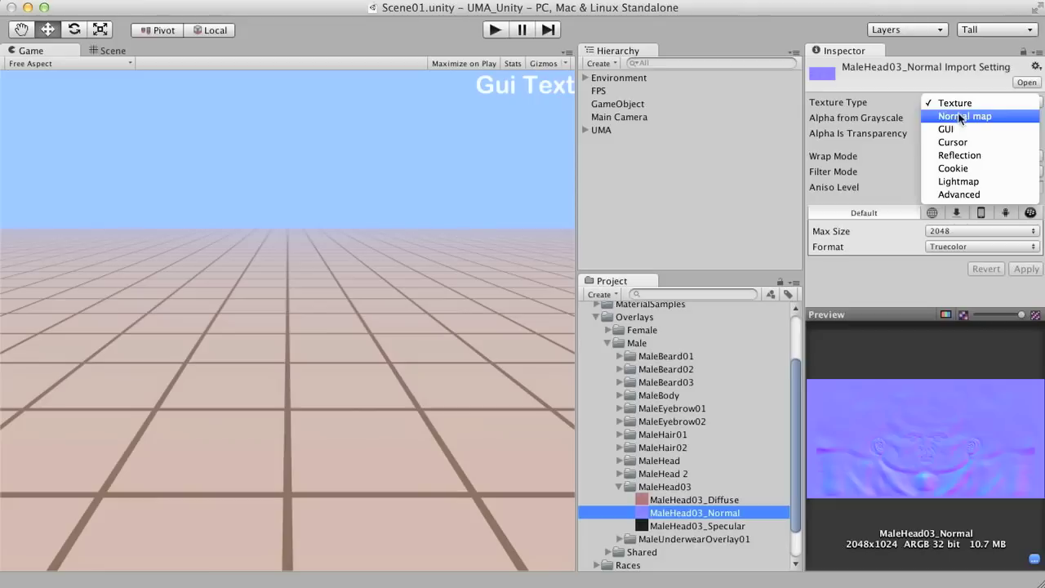
{"action": "left_click", "coordinate": [965, 116]}
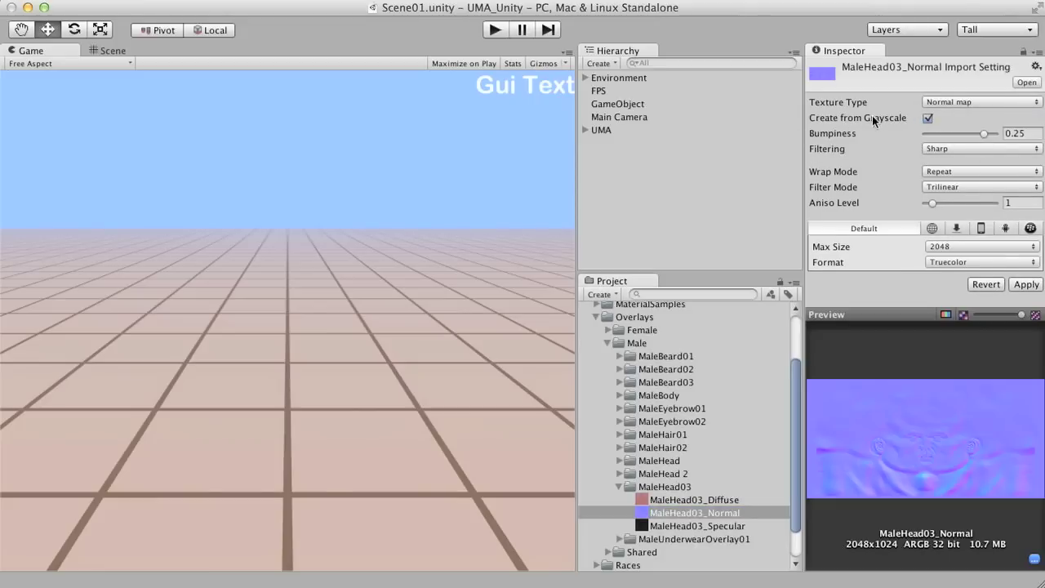
{"action": "left_click", "coordinate": [927, 118]}
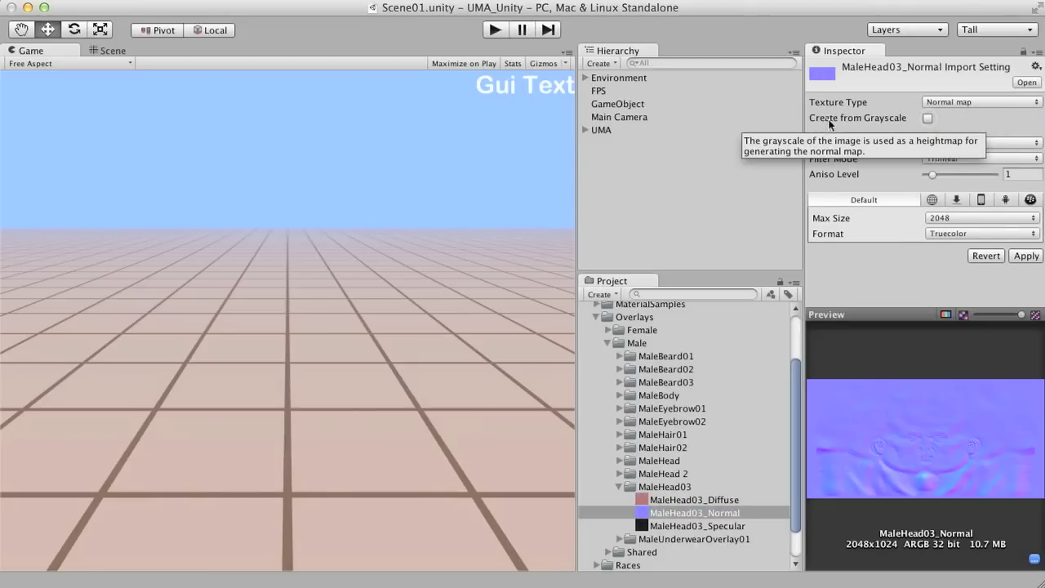
{"action": "left_click", "coordinate": [1022, 255]}
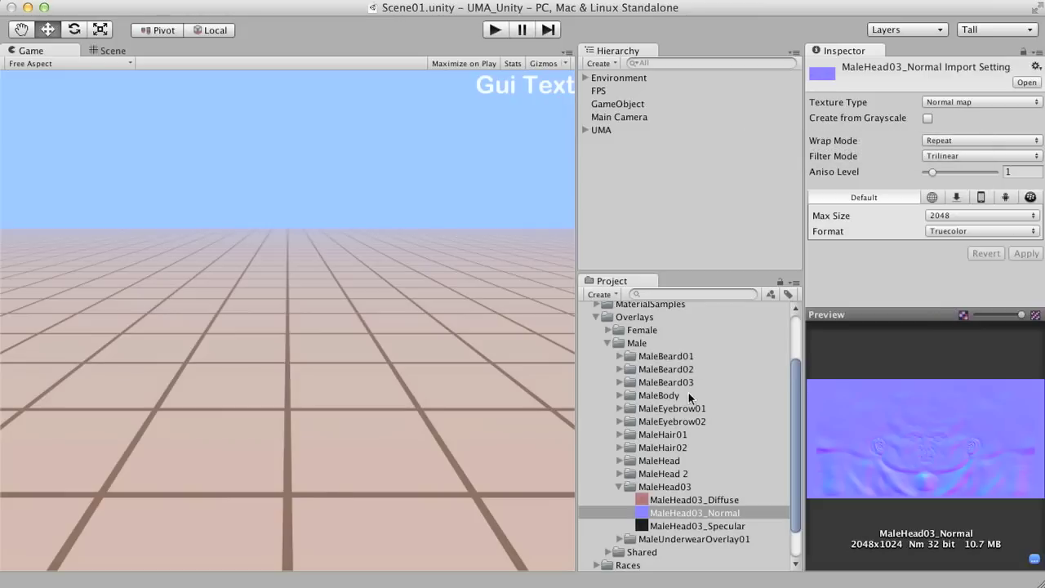
- Enable Alpha Is Transparency for MaleHead03_Specular, apply it, and check its colour and alpha channels in the preview
{"action": "left_click", "coordinate": [679, 527]}
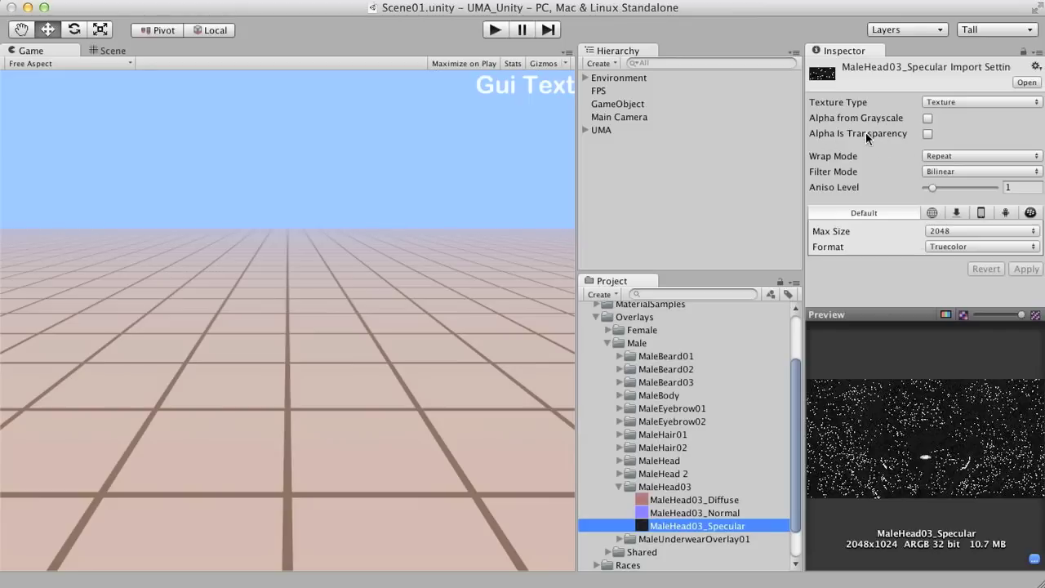
{"action": "left_click", "coordinate": [927, 134]}
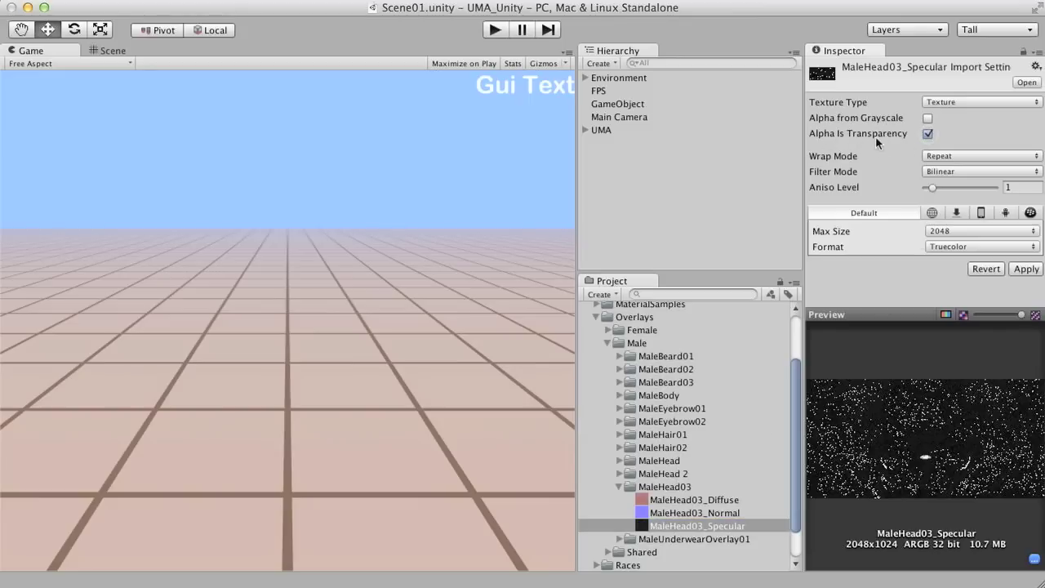
{"action": "left_click", "coordinate": [1025, 268]}
{"action": "left_click", "coordinate": [945, 314]}
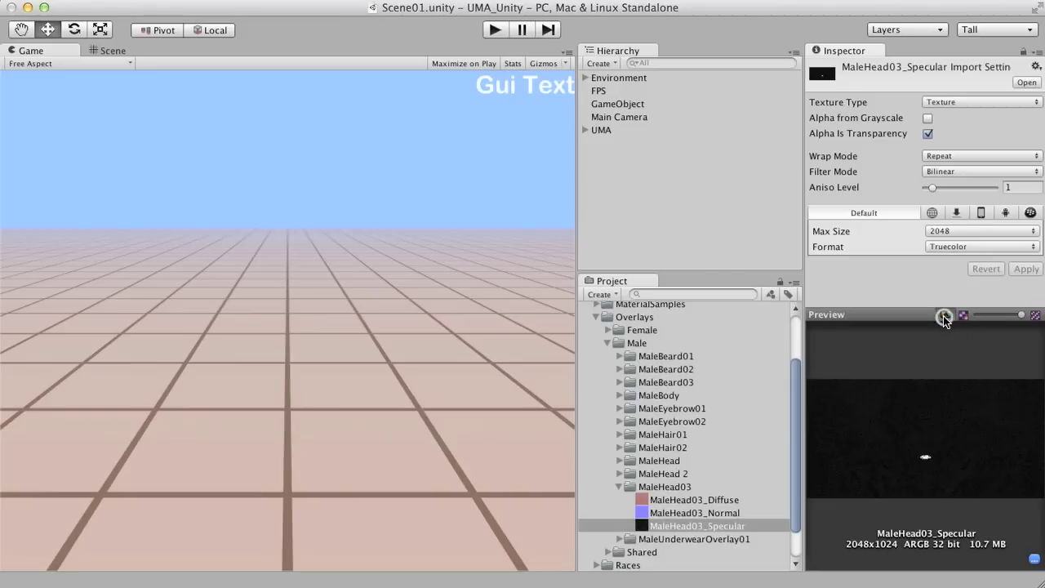
{"action": "left_click", "coordinate": [946, 315]}
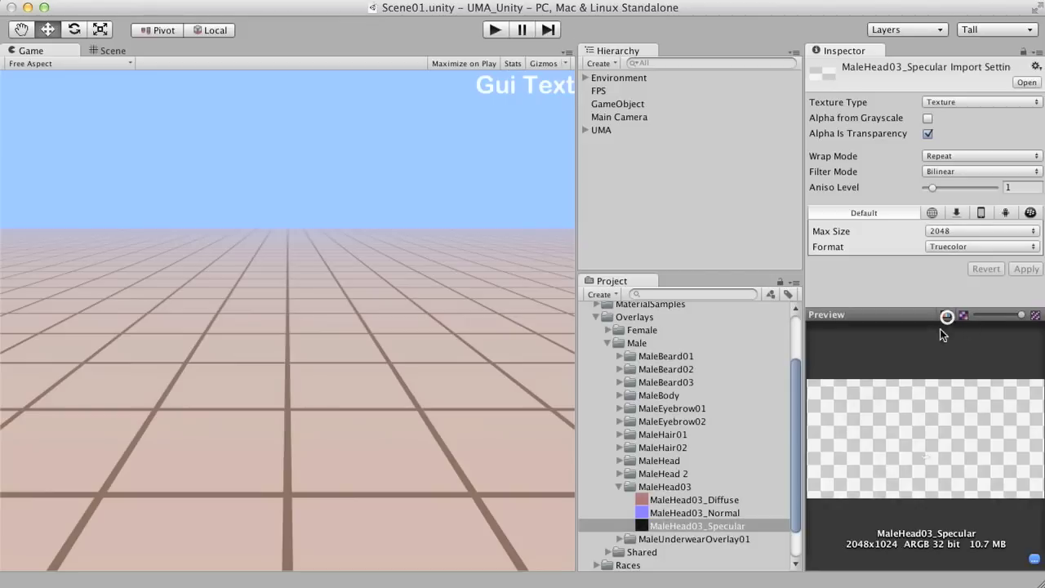
- Open the Uma Material Builder, enlarge its window to show all fields, and place it beside the project assets
{"action": "left_click", "coordinate": [665, 488]}
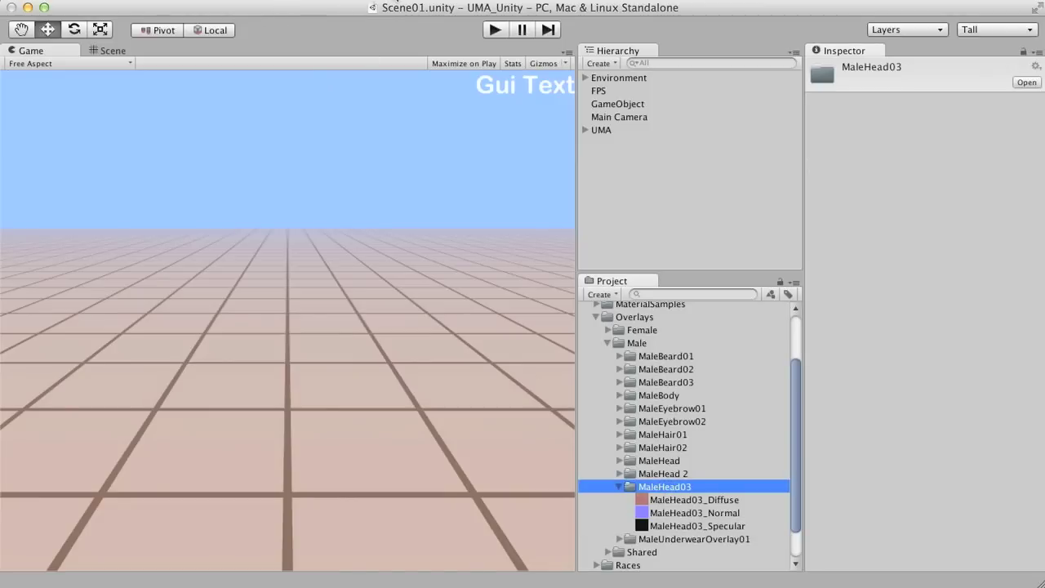
{"action": "left_click", "coordinate": [435, 0]}
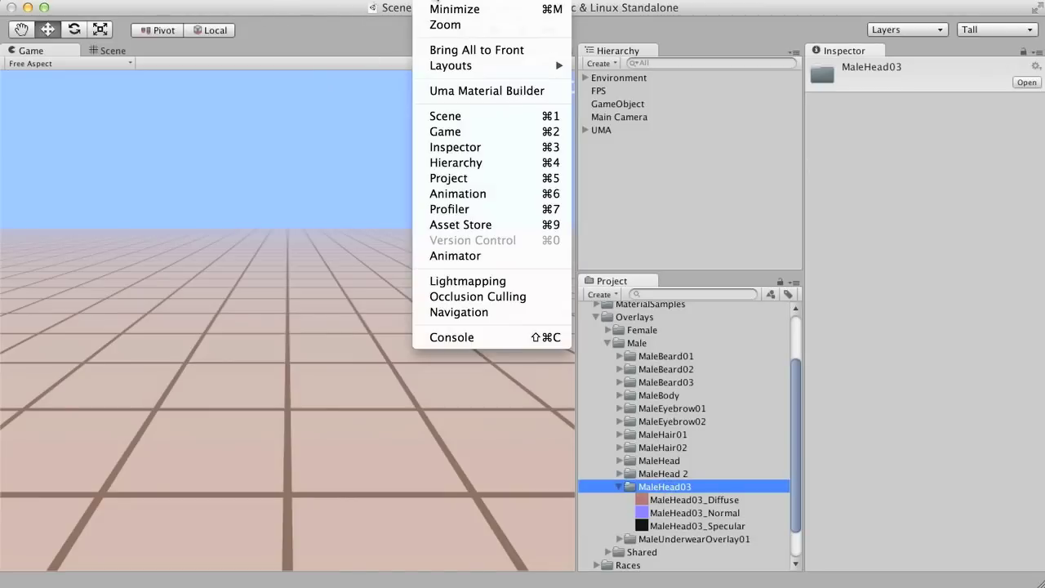
{"action": "left_click", "coordinate": [493, 91]}
{"action": "left_click_drag", "start_coordinate": [181, 16], "coordinate": [276, 88]}
{"action": "left_click", "coordinate": [359, 284]}
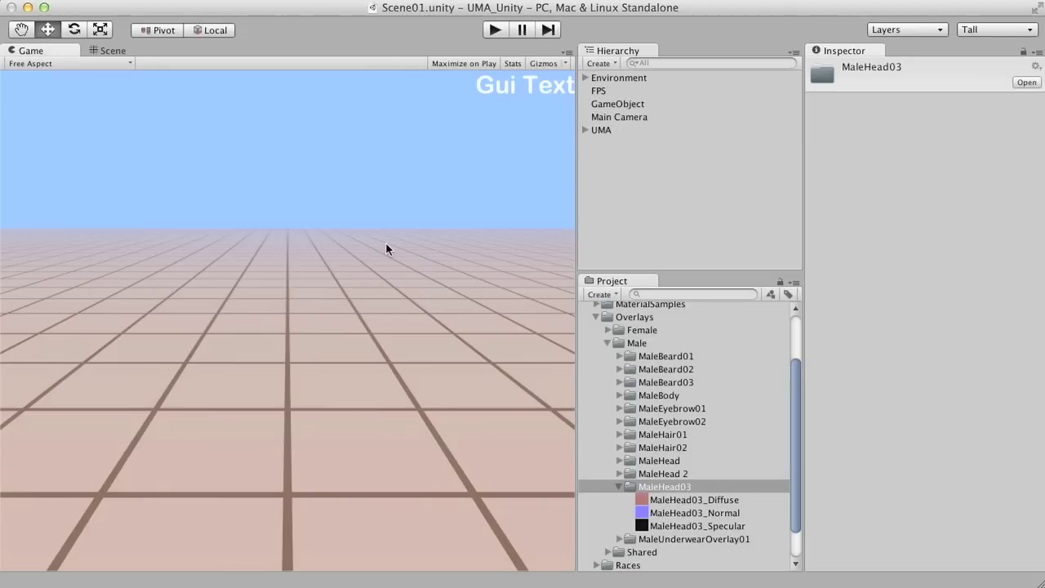
{"action": "left_click_drag", "start_coordinate": [360, 296], "coordinate": [565, 535]}
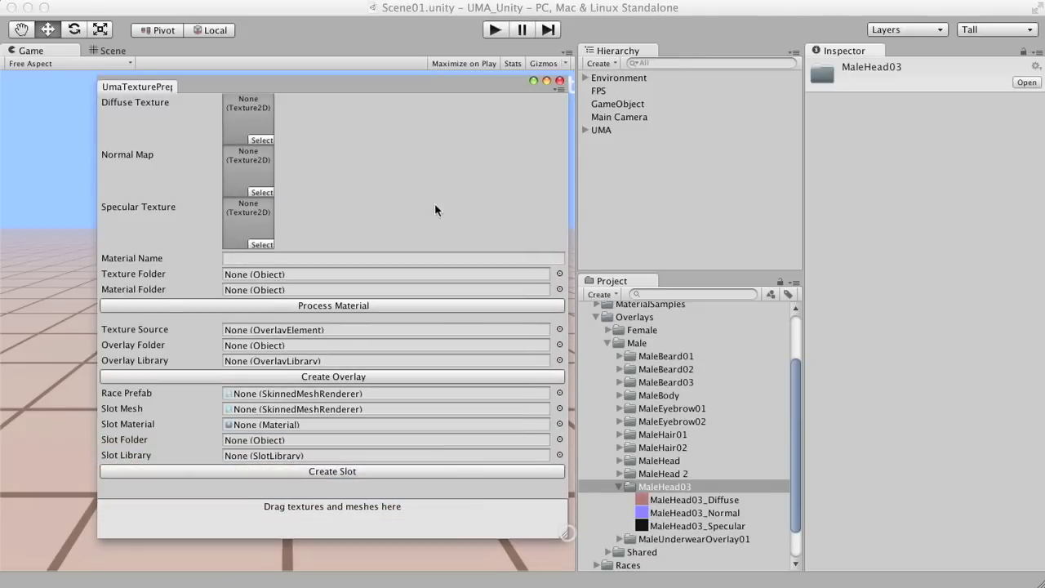
{"action": "left_click_drag", "start_coordinate": [377, 88], "coordinate": [311, 50]}
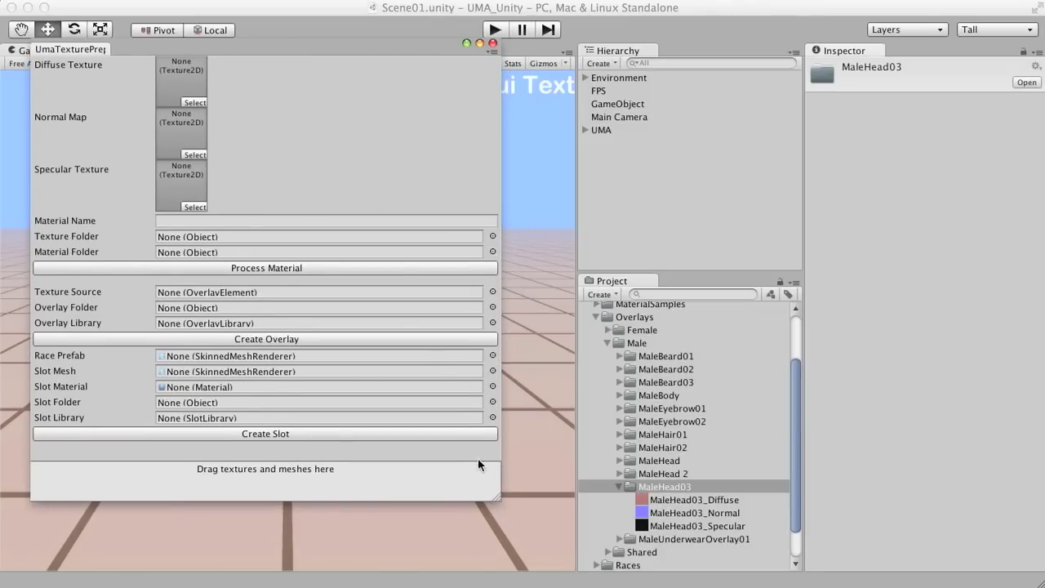
- Enlarge the material builder window and load the MaleHead03 diffuse, normal and specular textures into it together
{"action": "left_click_drag", "start_coordinate": [497, 497], "coordinate": [520, 572]}
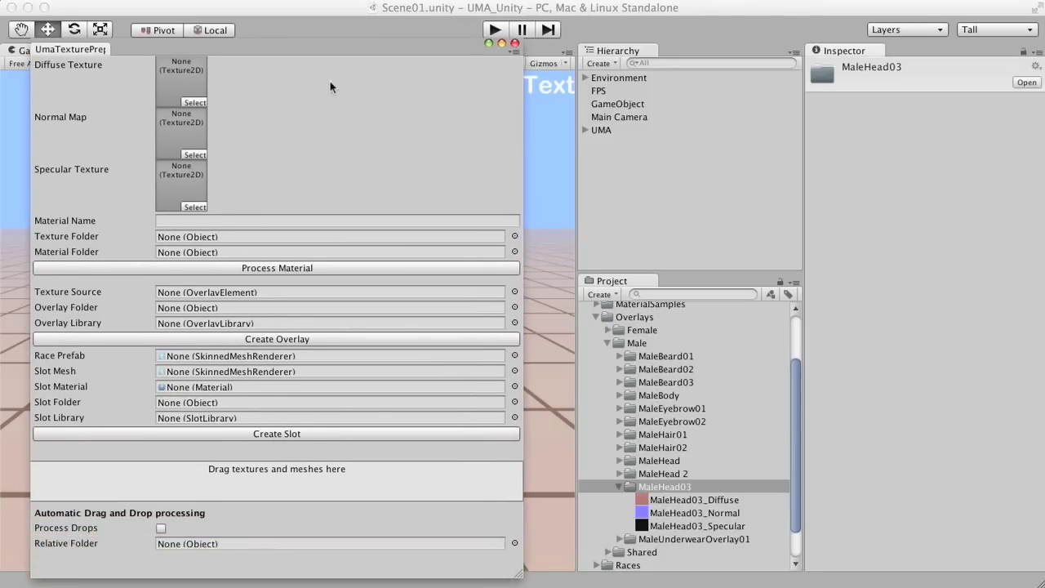
{"action": "left_click_drag", "start_coordinate": [319, 46], "coordinate": [347, 41]}
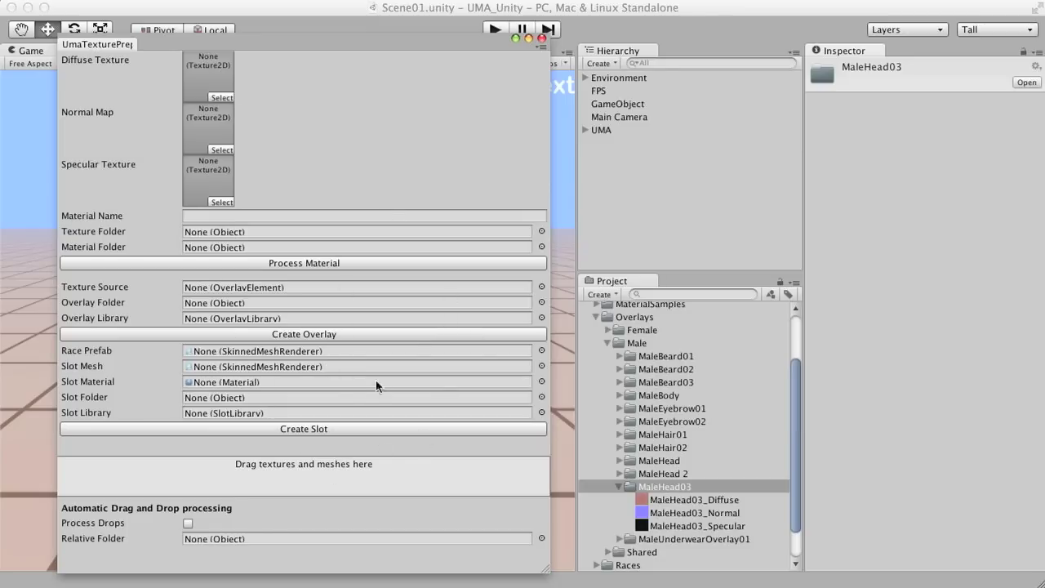
{"action": "left_click", "coordinate": [662, 502]}
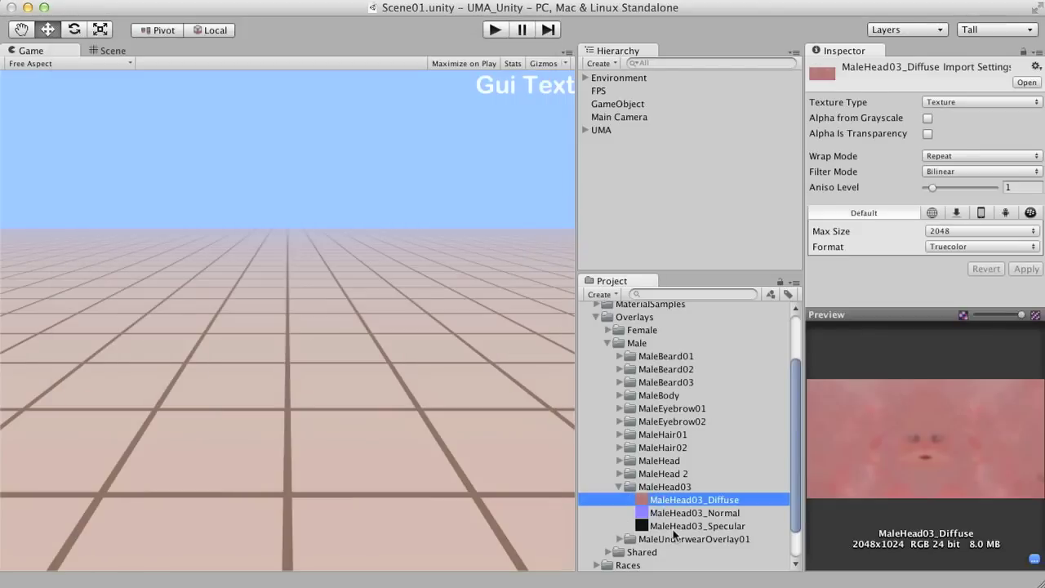
{"action": "left_click", "coordinate": [673, 529], "text": "shift"}
{"action": "left_click_drag", "start_coordinate": [656, 505], "coordinate": [460, 498]}
{"action": "left_click_drag", "start_coordinate": [484, 62], "coordinate": [261, 44]}
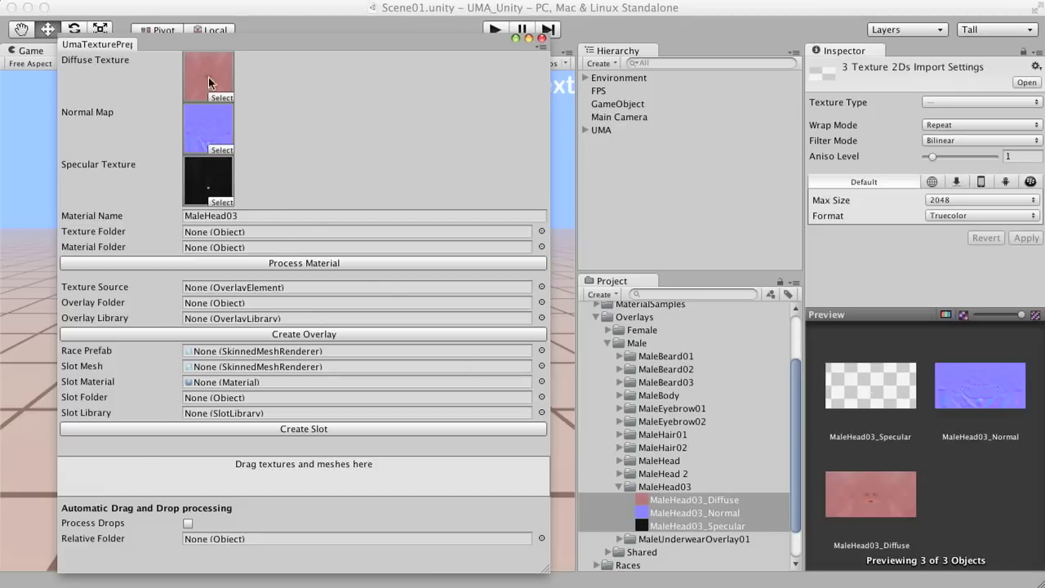
- Assign the MaleHead03 folder as the material builder's Texture Folder
{"action": "left_click", "coordinate": [676, 512]}
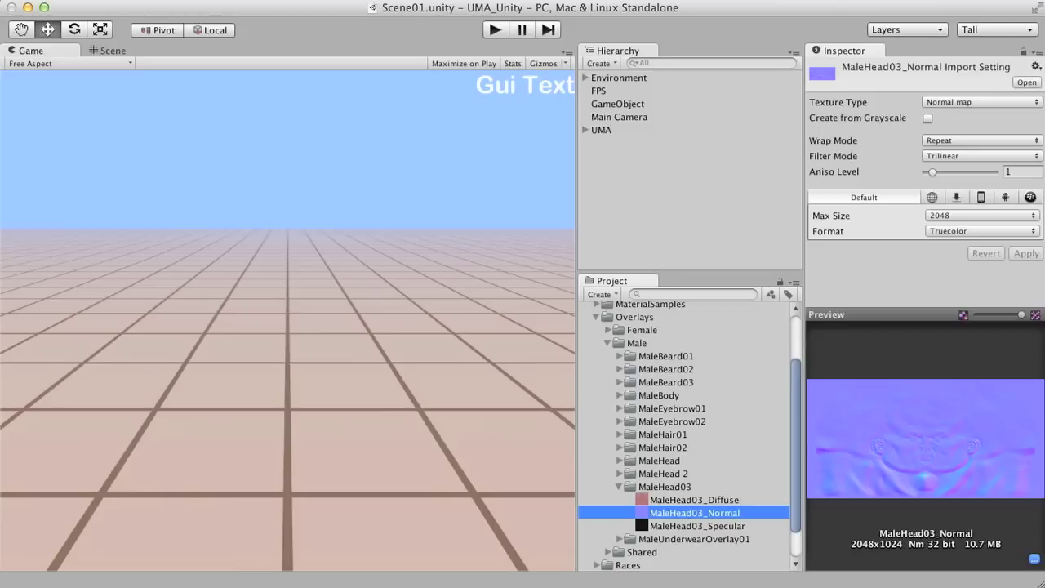
{"action": "key", "text": "F3"}
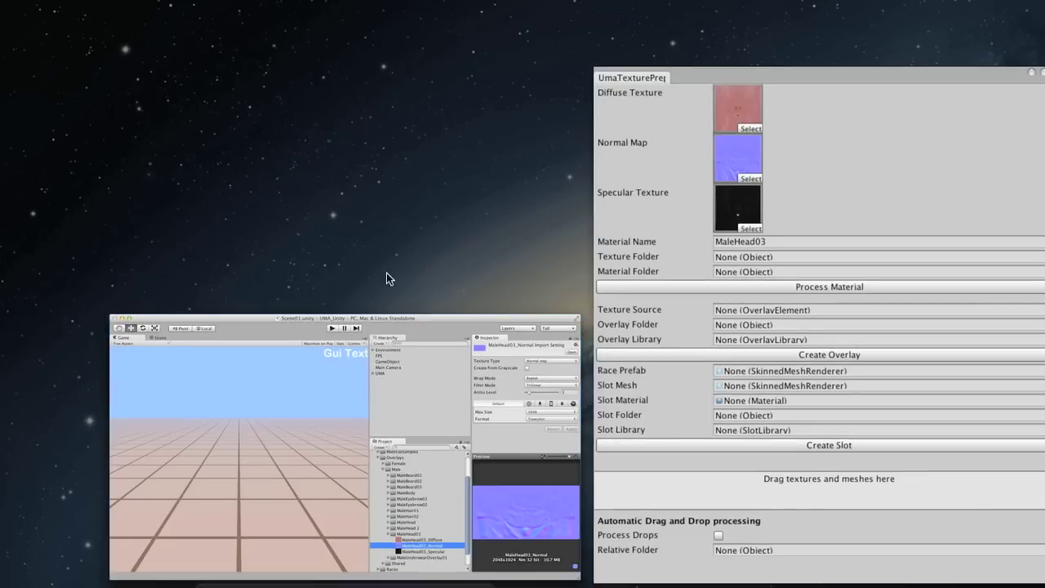
{"action": "left_click", "coordinate": [614, 290]}
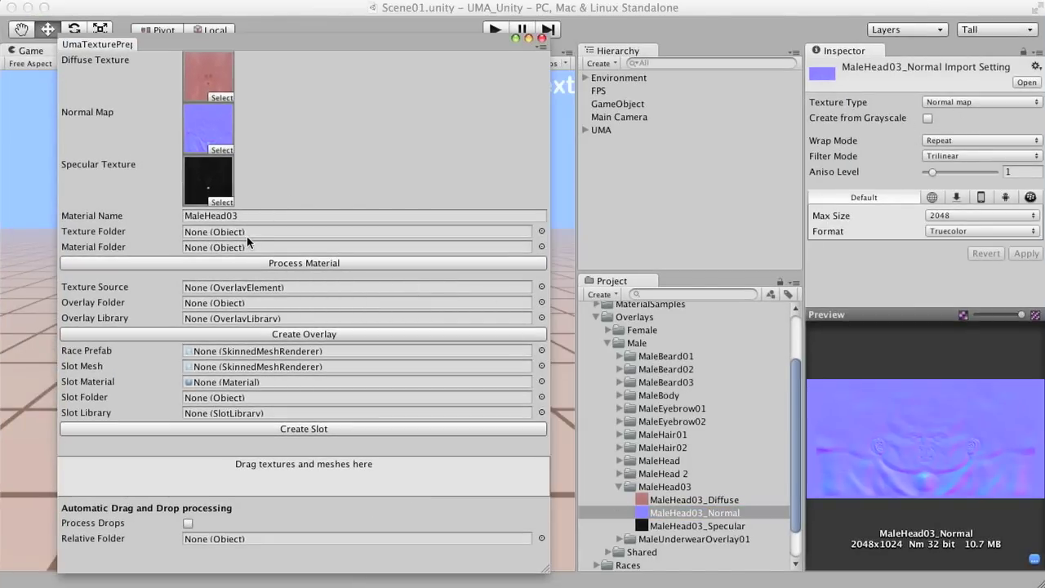
{"action": "left_click_drag", "start_coordinate": [664, 487], "coordinate": [731, 299]}
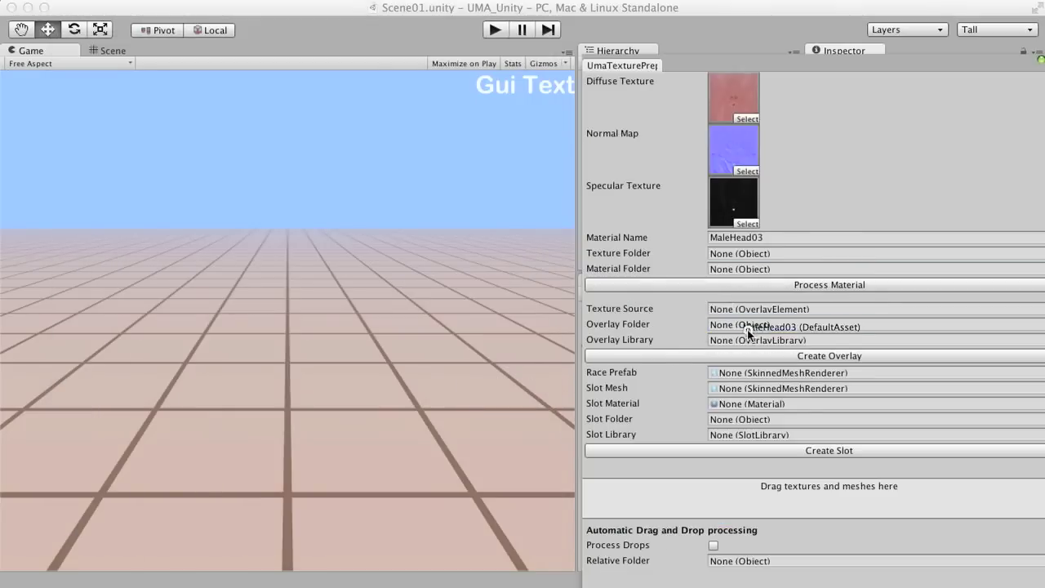
{"action": "left_click_drag", "start_coordinate": [748, 333], "coordinate": [737, 254]}
{"action": "left_click_drag", "start_coordinate": [737, 253], "coordinate": [737, 254]}
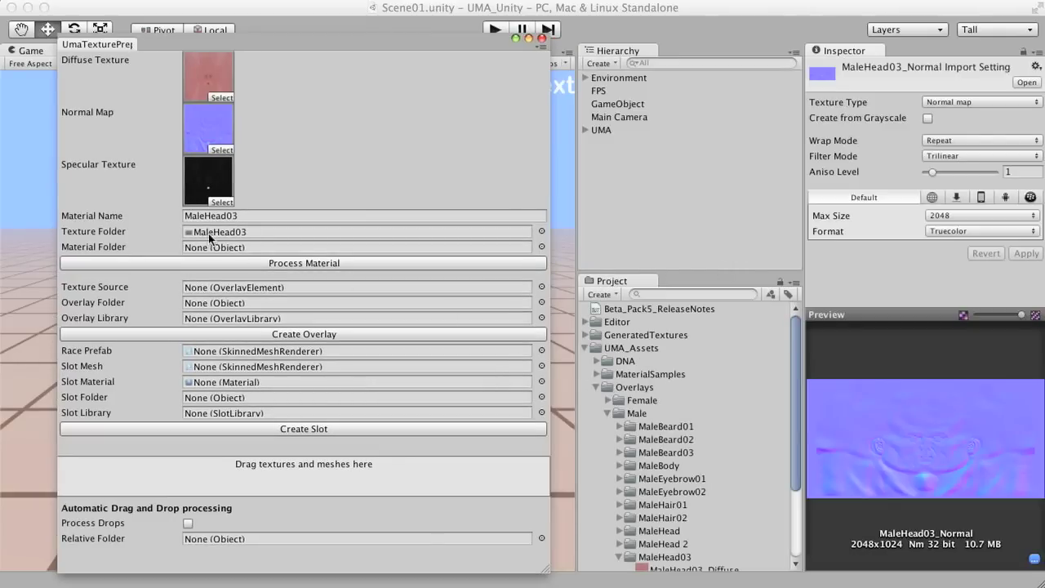
- Assign the MaleHead03 folder as the Material Folder and process the material
{"action": "left_click", "coordinate": [212, 245]}
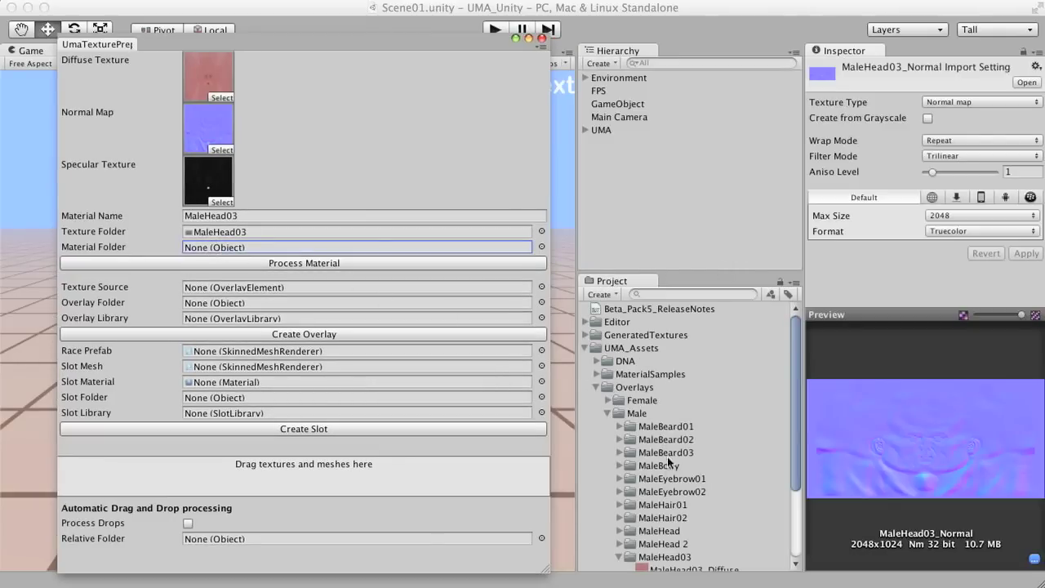
{"action": "left_click_drag", "start_coordinate": [662, 557], "coordinate": [457, 266]}
{"action": "key", "text": "F3"}
{"action": "left_click", "coordinate": [268, 264]}
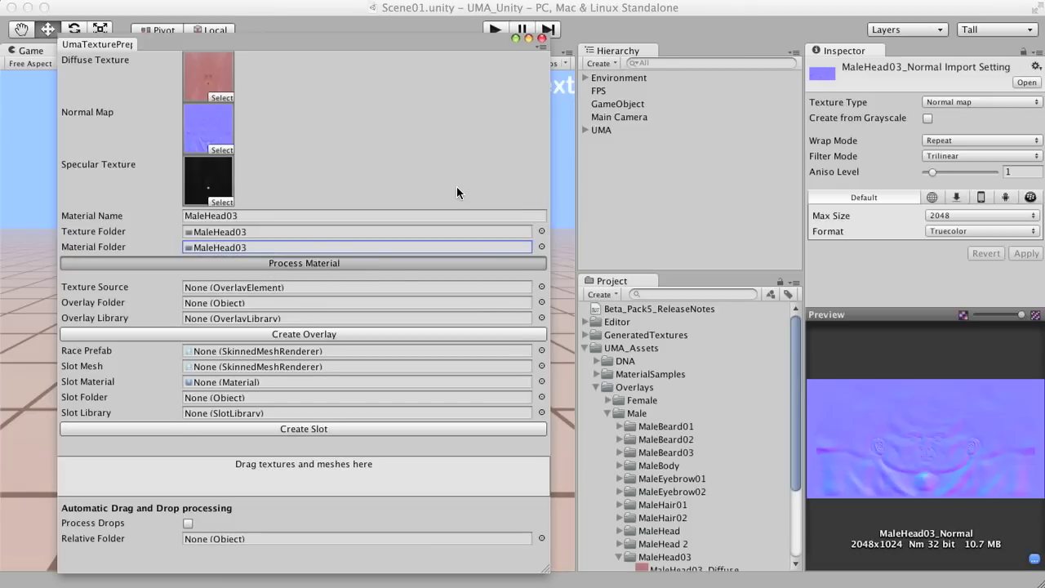
- Close the material builder and check the processing log in the Console
{"action": "left_click", "coordinate": [541, 39]}
{"action": "left_click", "coordinate": [51, 576]}
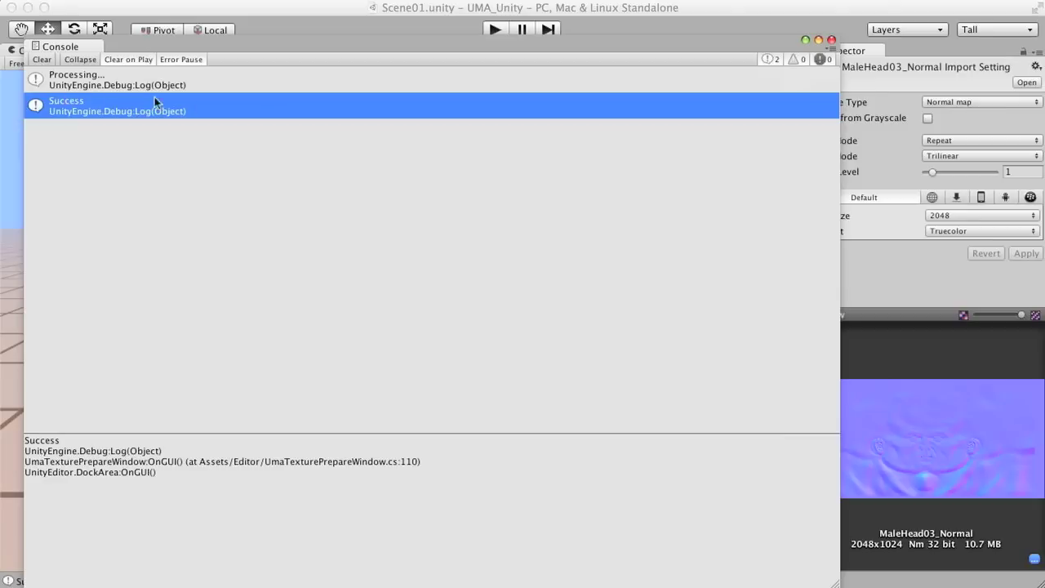
{"action": "left_click", "coordinate": [830, 40]}
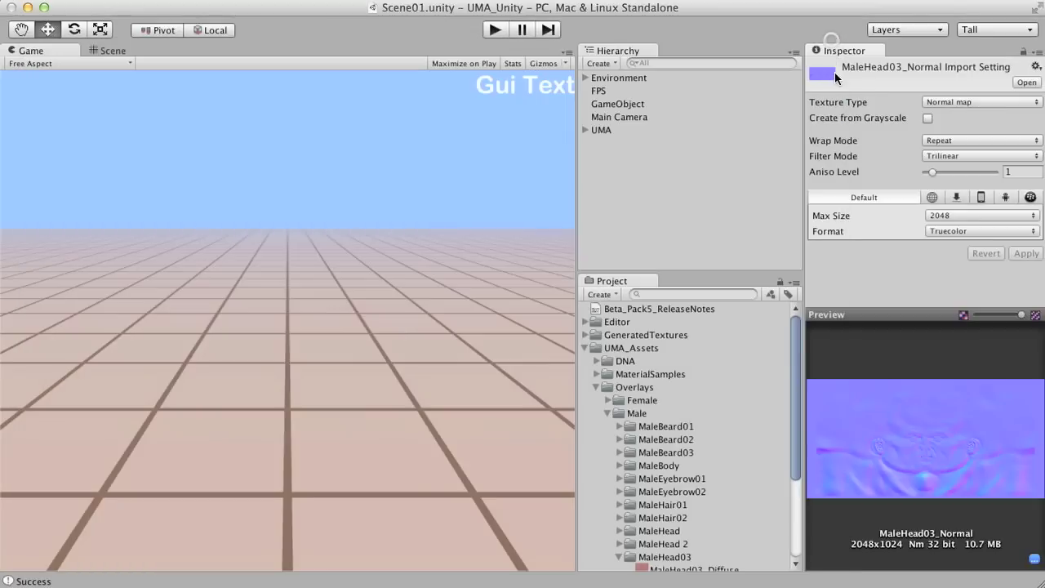
- Preview the generated MaleHead03_diffuse and MaleHead03_normal textures and delete the original MaleHead03_Diffuse, MaleHead03_Normal and MaleHead03_Specular
{"action": "left_click_drag", "start_coordinate": [795, 434], "coordinate": [791, 508]}
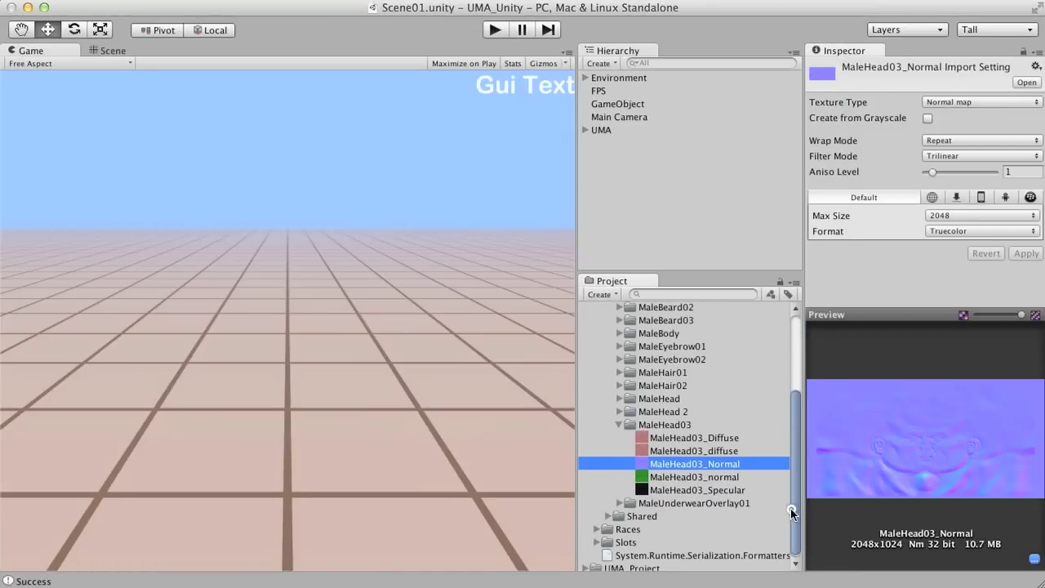
{"action": "left_click", "coordinate": [686, 450]}
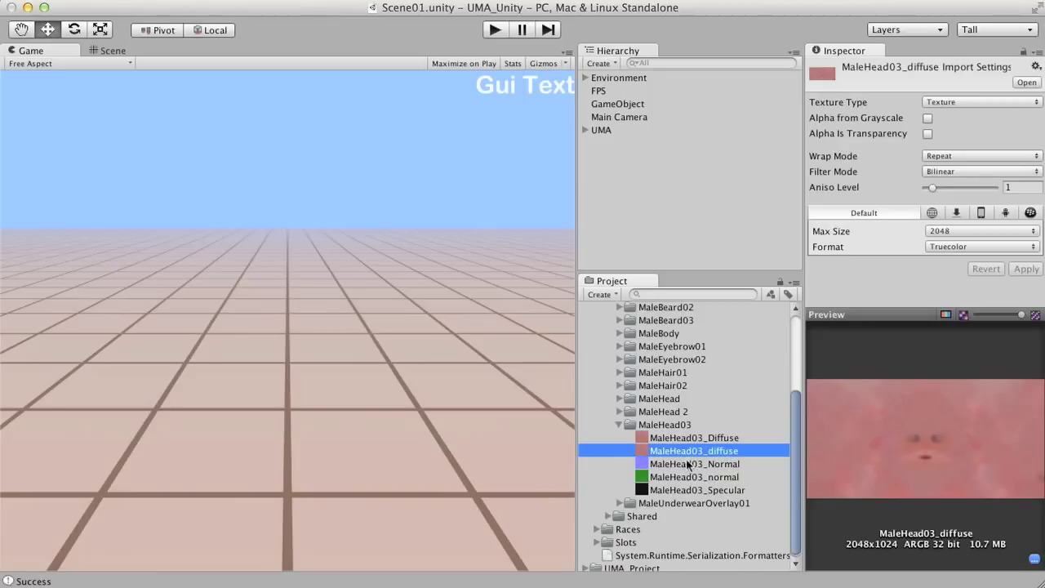
{"action": "left_click", "coordinate": [705, 477]}
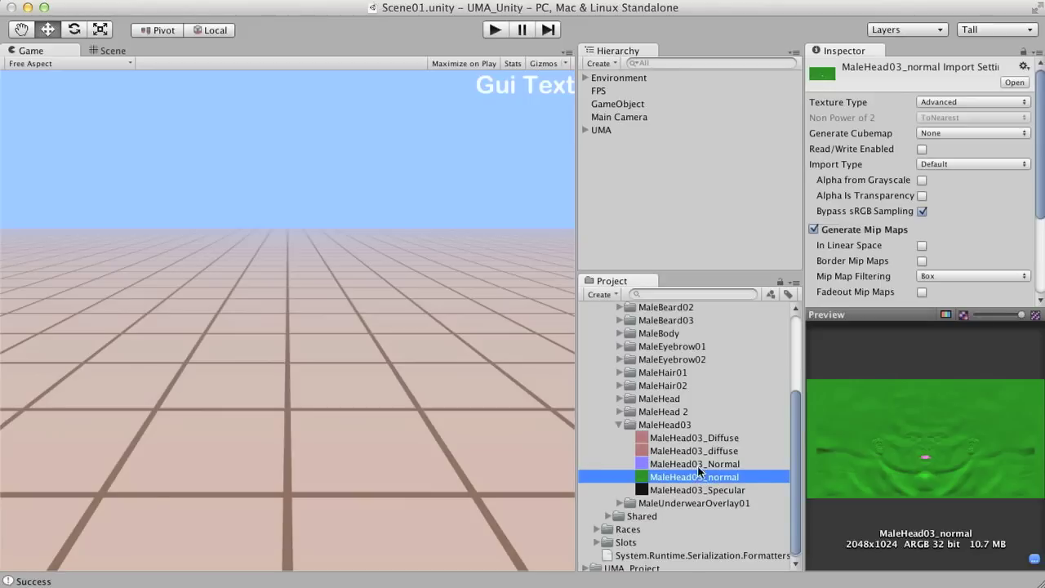
{"action": "left_click", "coordinate": [711, 467]}
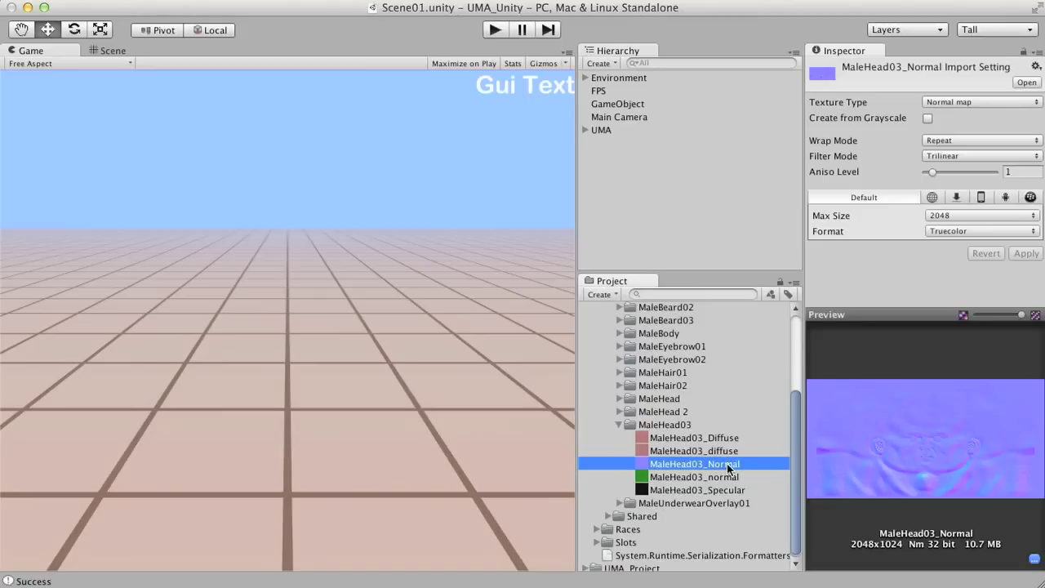
{"action": "left_click", "coordinate": [693, 439]}
{"action": "left_click", "coordinate": [717, 464], "text": "super"}
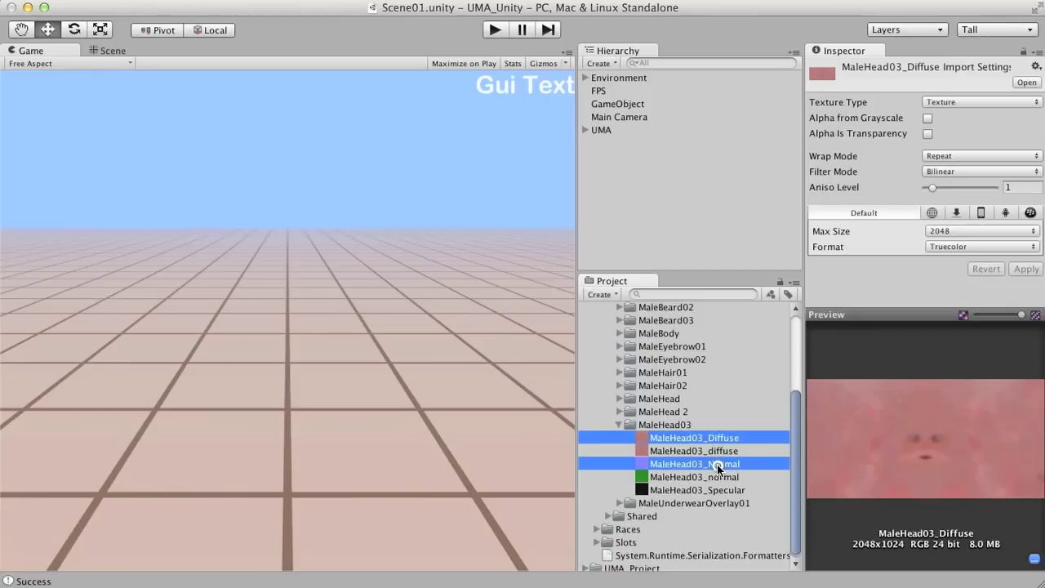
{"action": "left_click", "coordinate": [723, 490], "text": "super"}
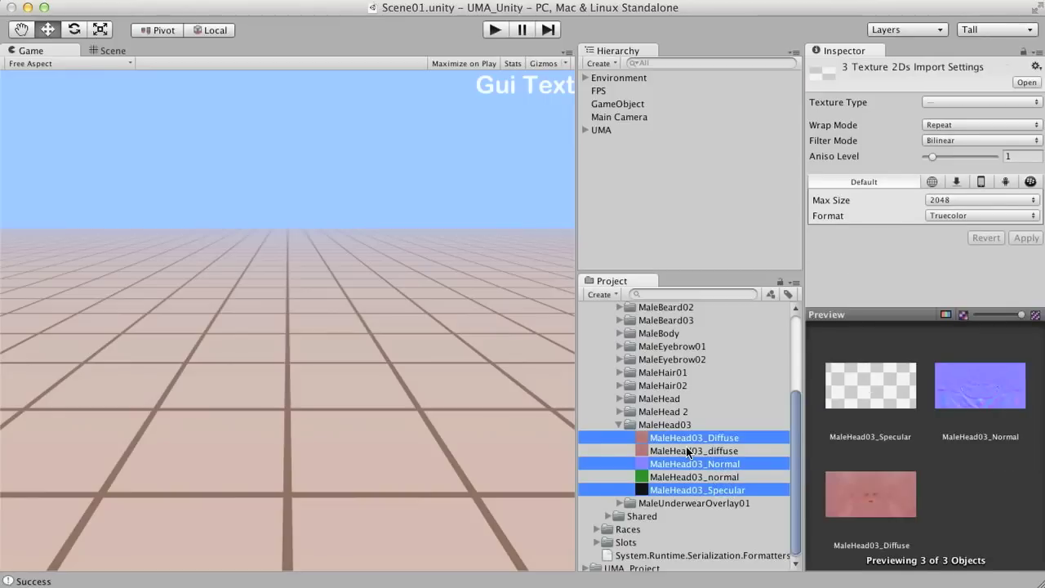
{"action": "key", "text": "super+BackSpace"}
- Set MaleHead03_diffuse and MaleHead03_normal to the Advanced texture type with Read/Write Enabled on, and apply the import settings
{"action": "left_click", "coordinate": [694, 487]}
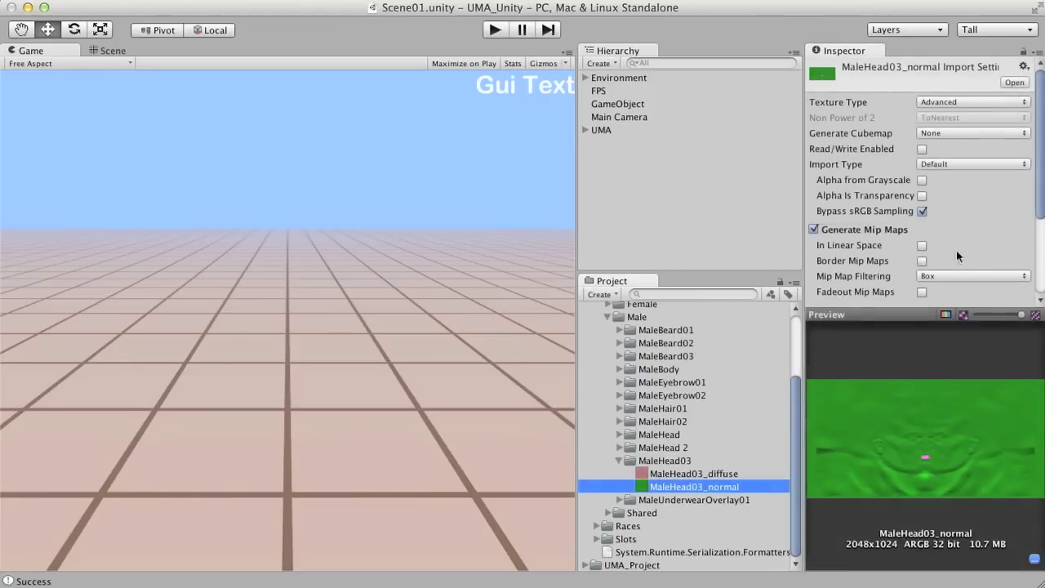
{"action": "scroll", "coordinate": [1041, 210], "scroll_direction": "down", "scroll_amount": 3}
{"action": "scroll", "coordinate": [1040, 209], "scroll_direction": "up", "scroll_amount": 3}
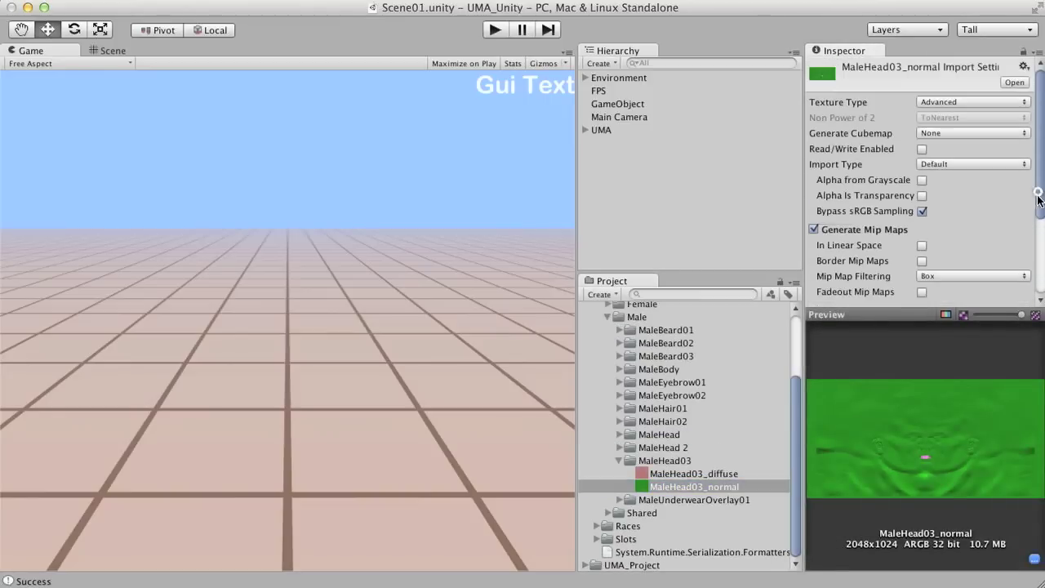
{"action": "left_click", "coordinate": [650, 474]}
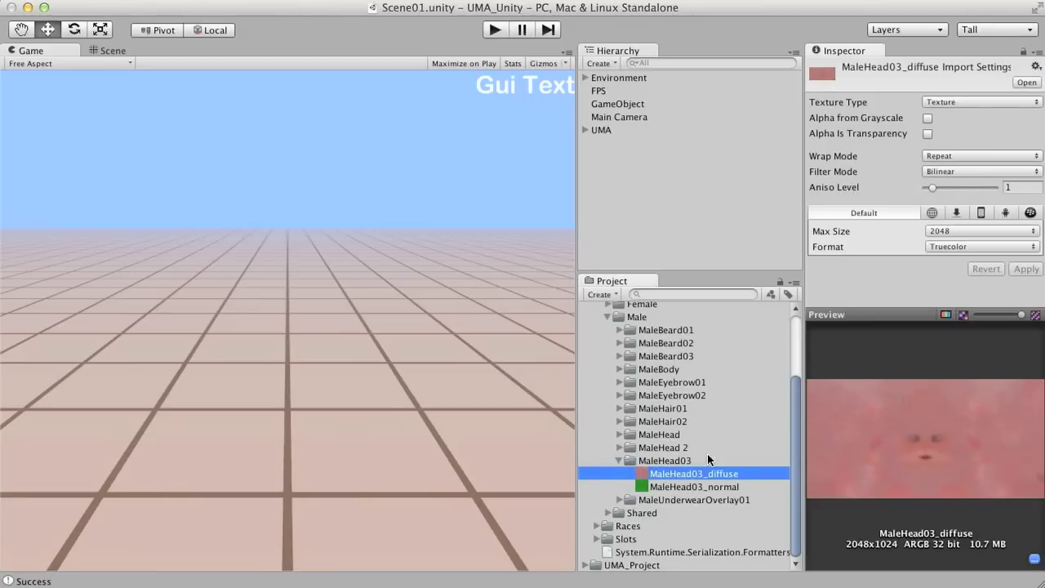
{"action": "left_click", "coordinate": [672, 487], "text": "shift"}
{"action": "left_click", "coordinate": [939, 101]}
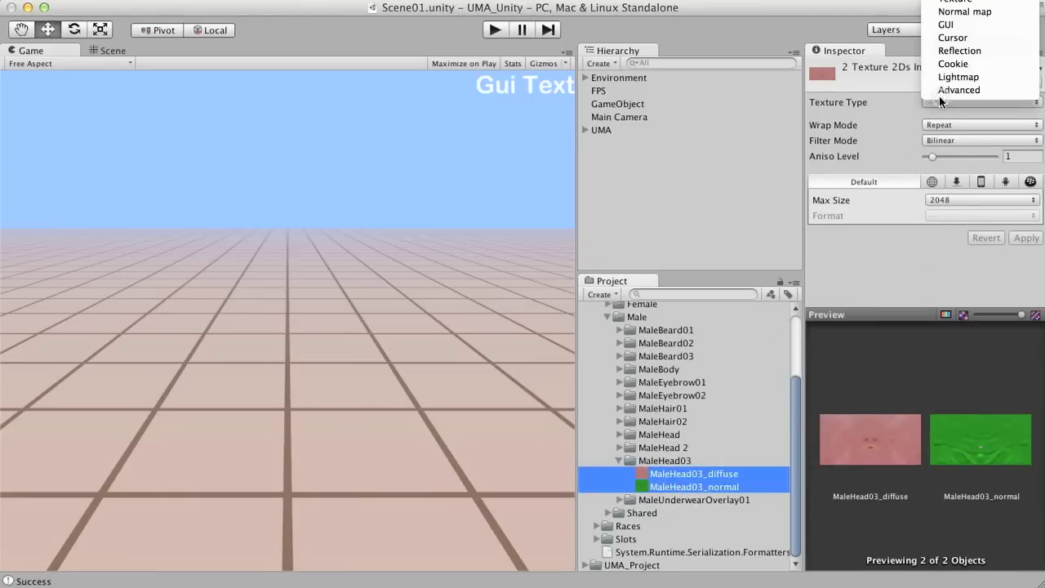
{"action": "left_click", "coordinate": [954, 90]}
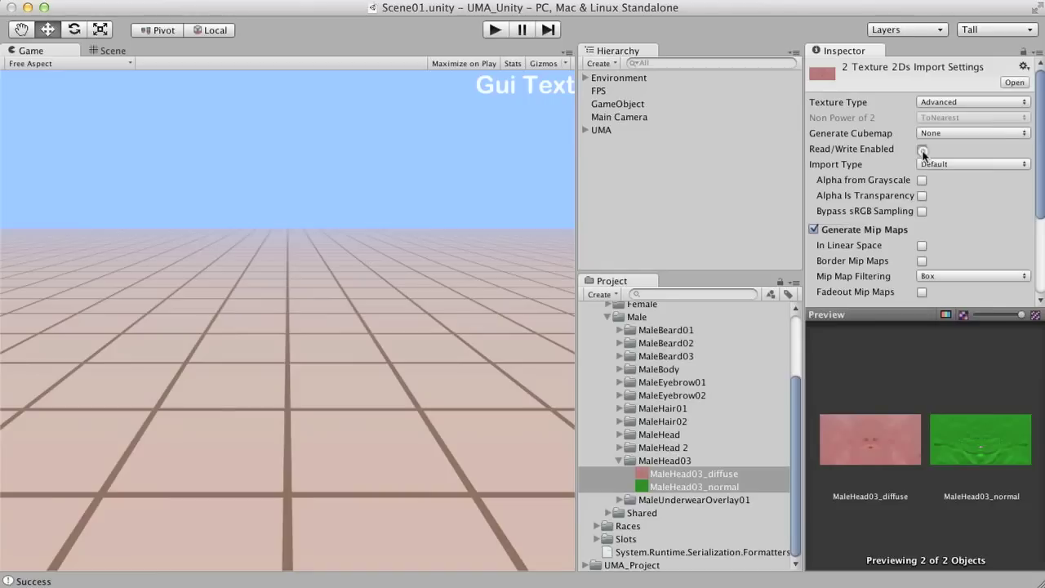
{"action": "left_click", "coordinate": [922, 150]}
{"action": "left_click_drag", "start_coordinate": [1040, 186], "coordinate": [1036, 275]}
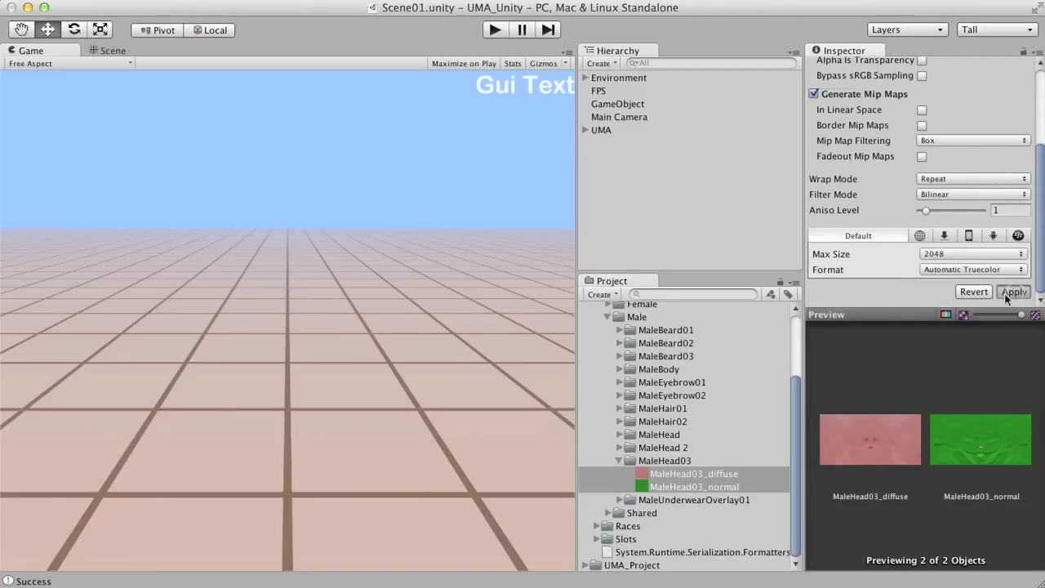
{"action": "left_click", "coordinate": [1012, 292]}
- Check MaleHead03_normal's Import Type, leaving it on Default, and examine its colour and alpha channels in the preview
{"action": "left_click", "coordinate": [695, 487]}
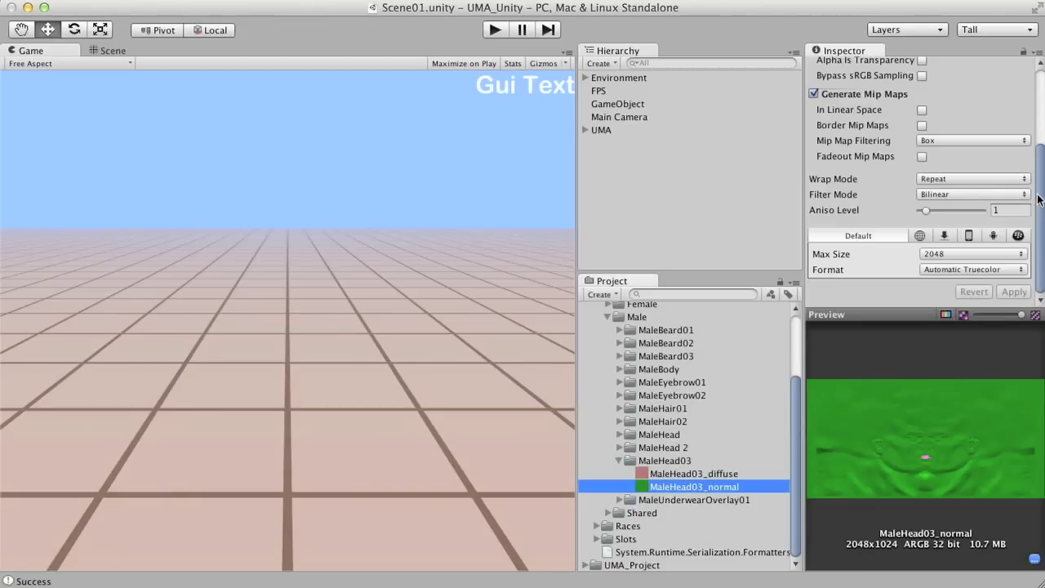
{"action": "left_click_drag", "start_coordinate": [1037, 201], "coordinate": [1030, 143]}
{"action": "scroll", "coordinate": [1029, 143], "scroll_direction": "up", "scroll_amount": 2}
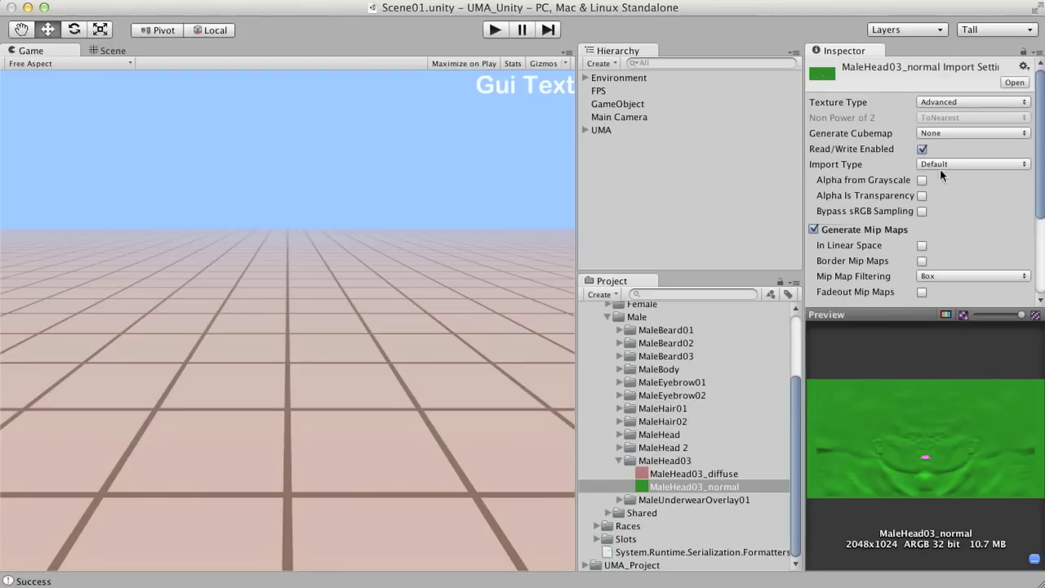
{"action": "left_click", "coordinate": [936, 165]}
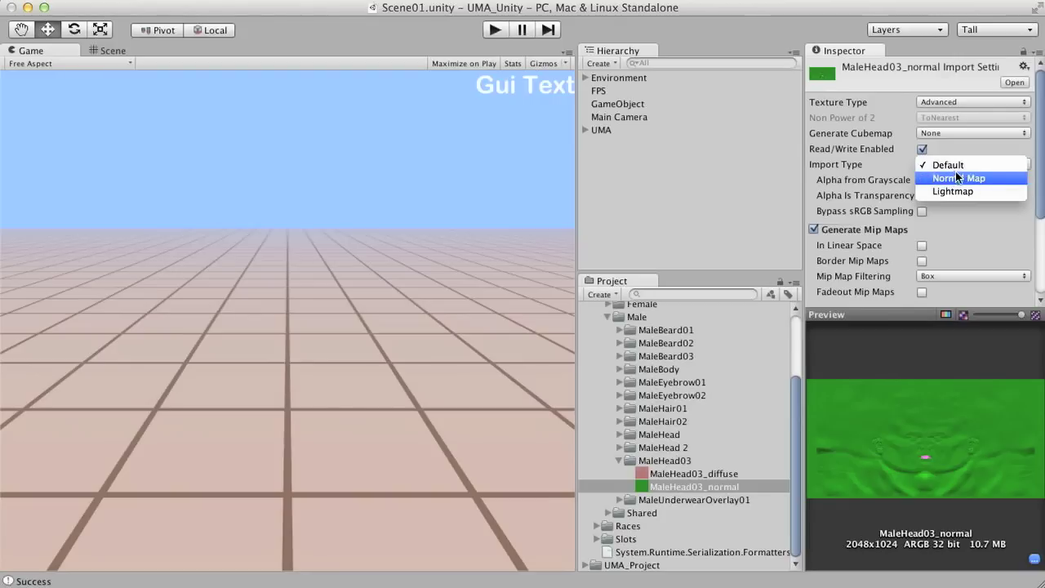
{"action": "left_click", "coordinate": [955, 165]}
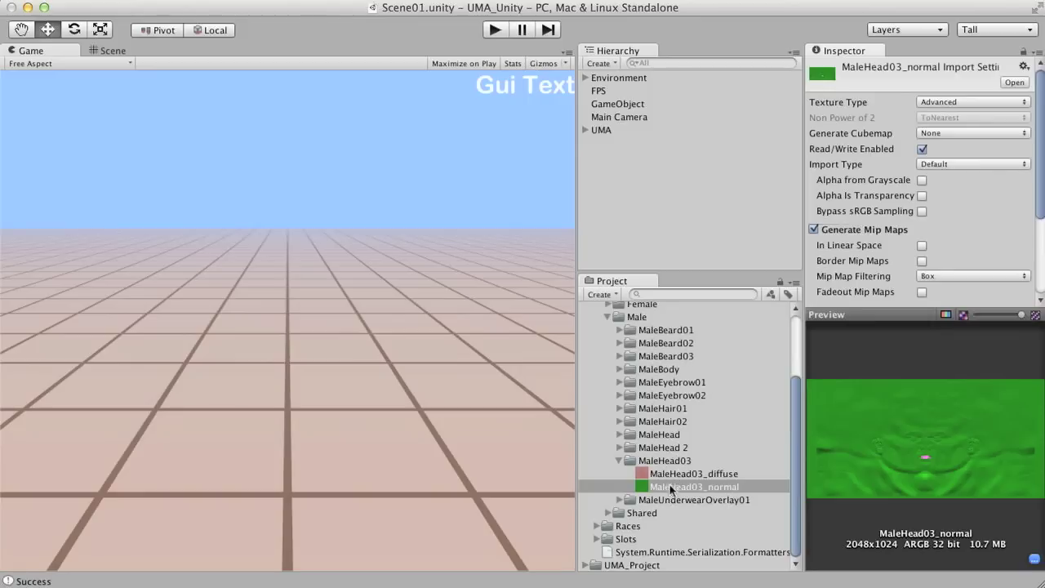
{"action": "left_click", "coordinate": [945, 316]}
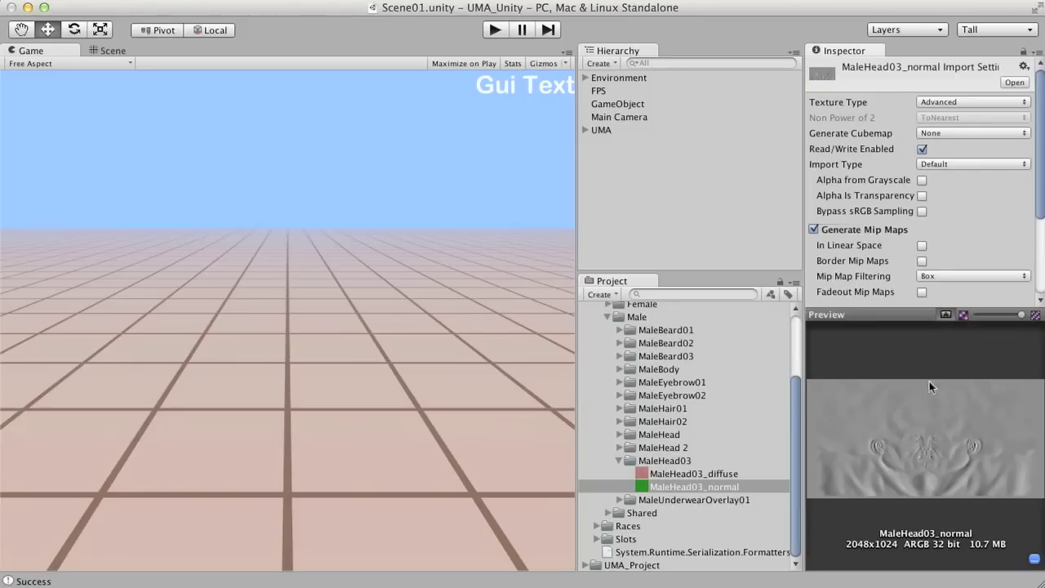
{"action": "left_click", "coordinate": [961, 315]}
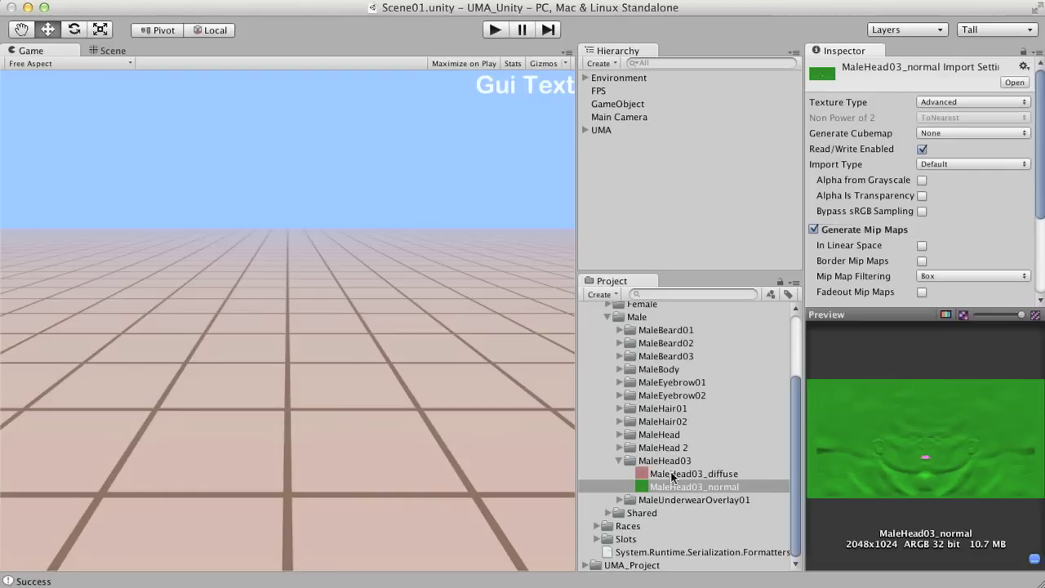
- Examine the MaleHead02 overlay's Overlay Element settings and the contents of the MaleHead and MaleHead 2 folders
{"action": "left_click", "coordinate": [618, 447]}
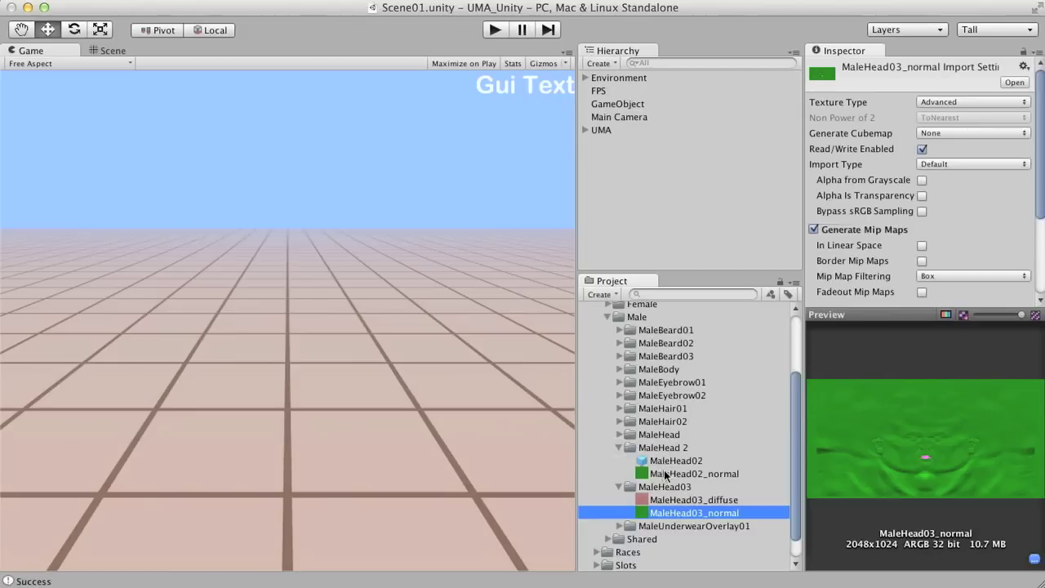
{"action": "left_click", "coordinate": [659, 462]}
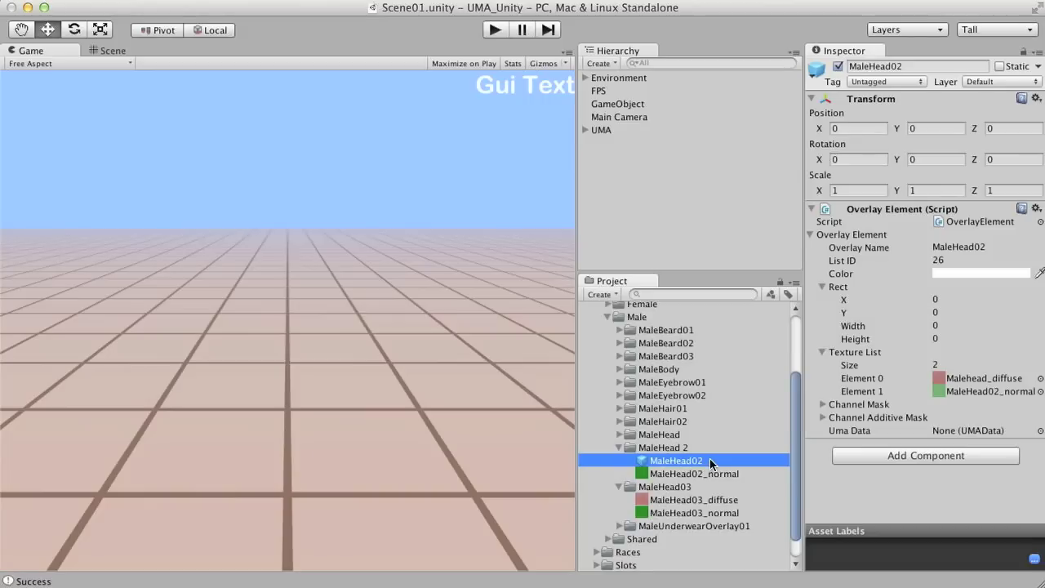
{"action": "left_click", "coordinate": [620, 435]}
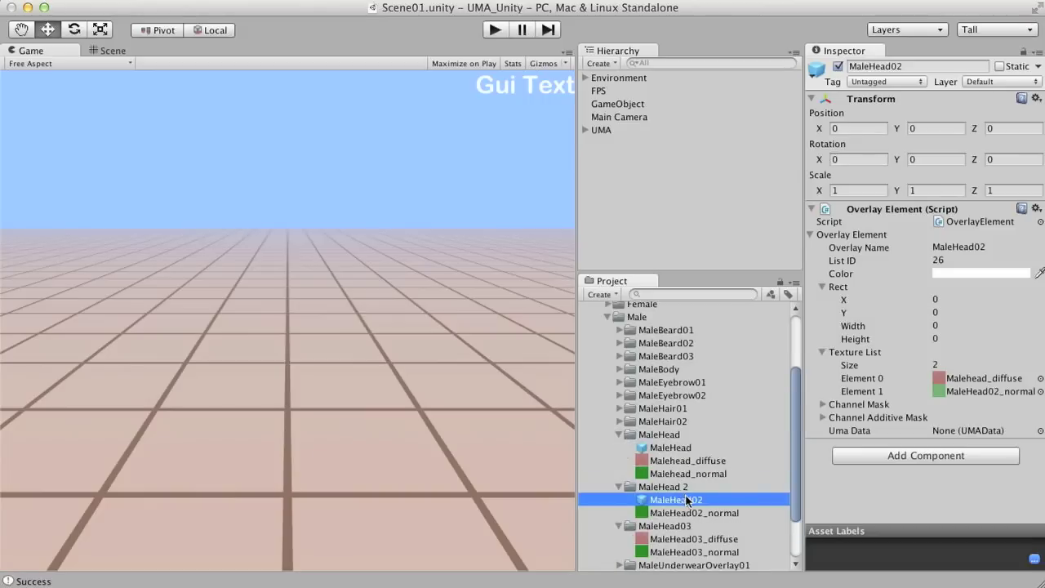
{"action": "scroll", "coordinate": [686, 498], "scroll_direction": "down", "scroll_amount": 3}
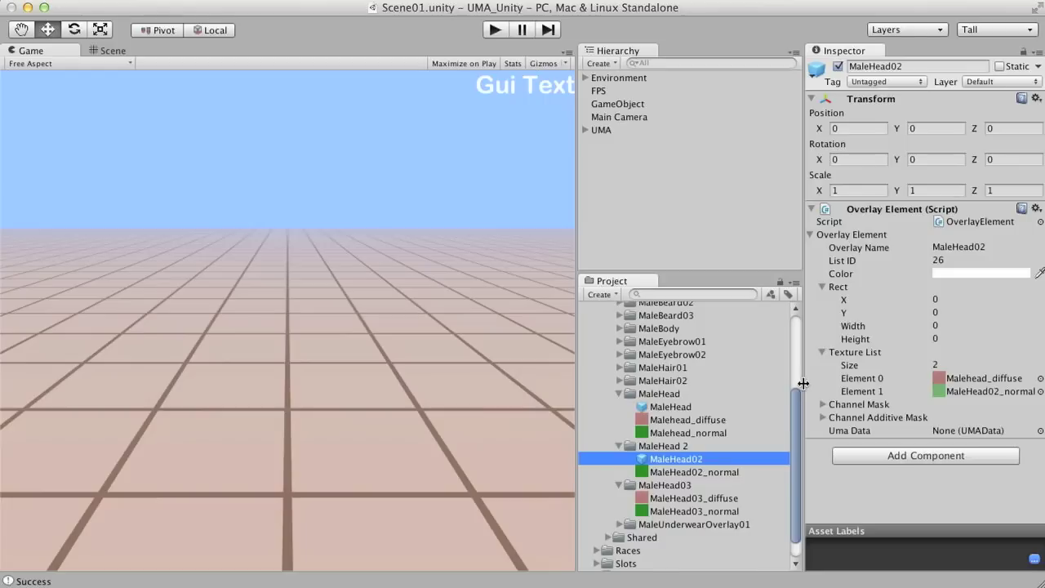
- Duplicate the MaleHead02 overlay prefab and move the copy into the MaleHead03 folder
{"action": "left_click_drag", "start_coordinate": [802, 380], "coordinate": [776, 385]}
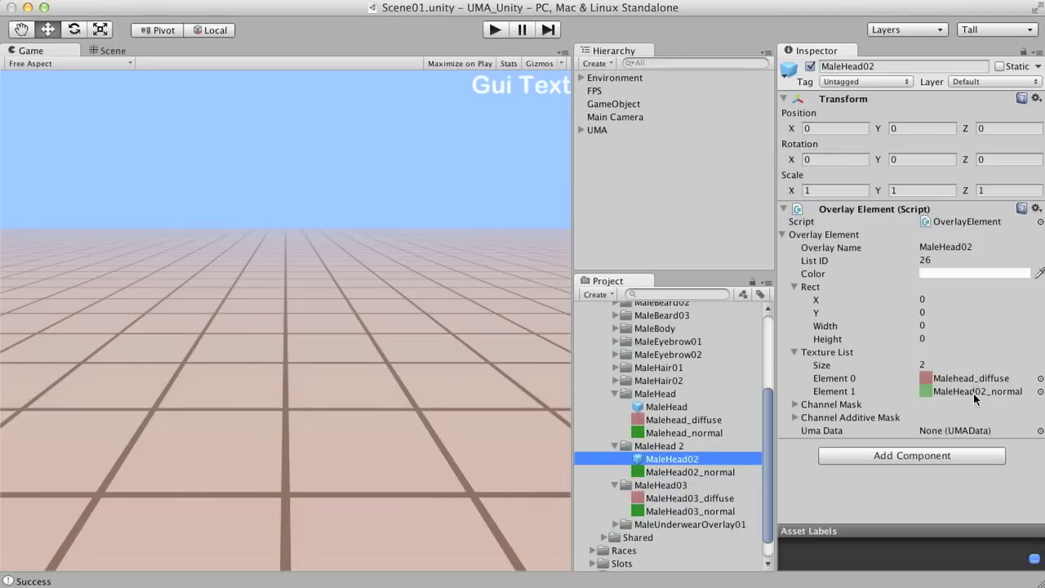
{"action": "left_click", "coordinate": [660, 471]}
{"action": "left_click", "coordinate": [676, 458]}
{"action": "key", "text": "super+d"}
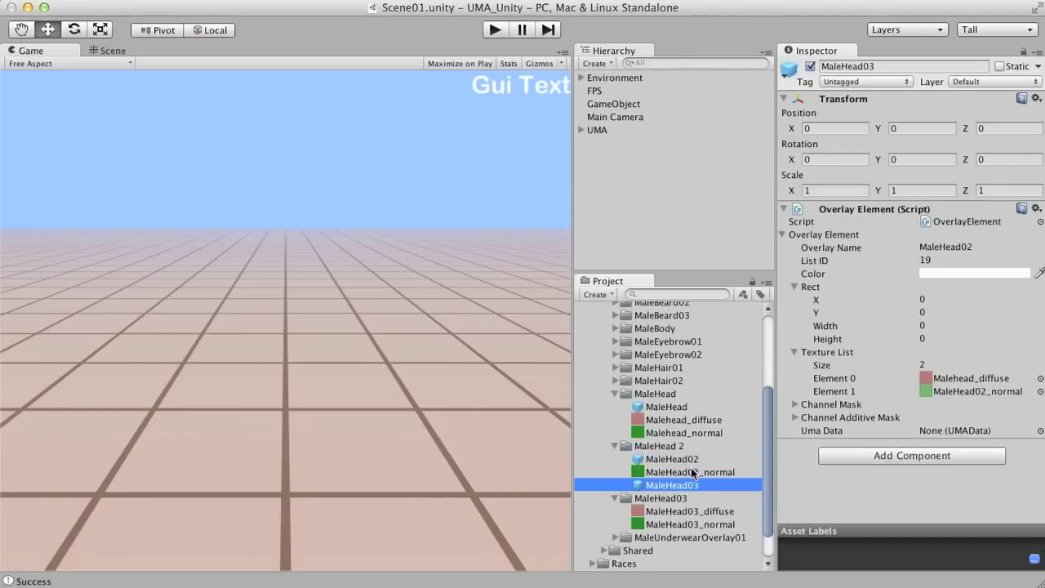
{"action": "left_click_drag", "start_coordinate": [663, 484], "coordinate": [671, 498]}
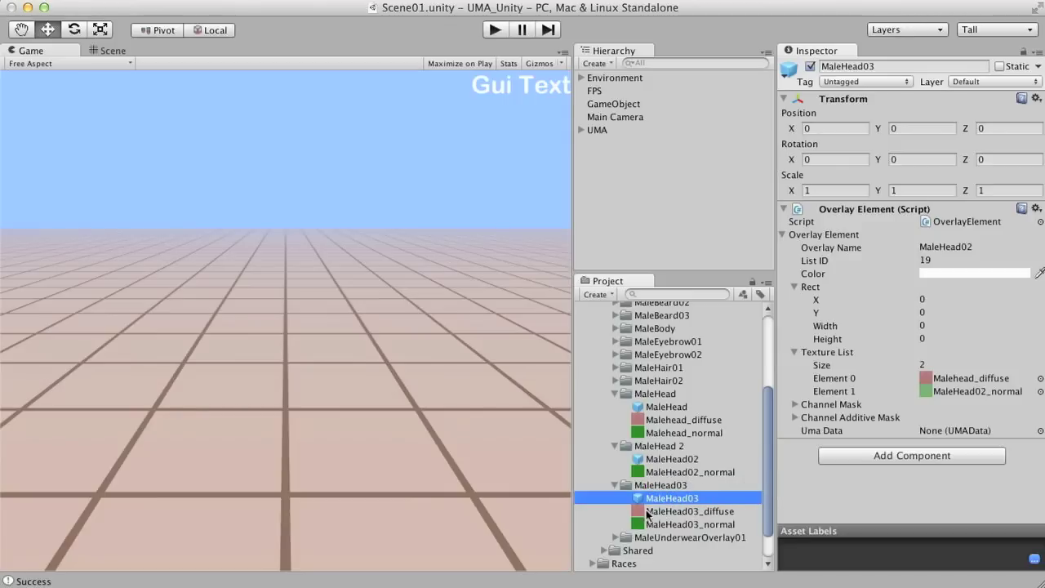
- Assign MaleHead03_diffuse and MaleHead03_normal to texture elements 0 and 1 of the MaleHead03 overlay and set its overlay name to MaleHead03
{"action": "left_click_drag", "start_coordinate": [644, 511], "coordinate": [929, 378]}
{"action": "left_click_drag", "start_coordinate": [673, 524], "coordinate": [943, 392]}
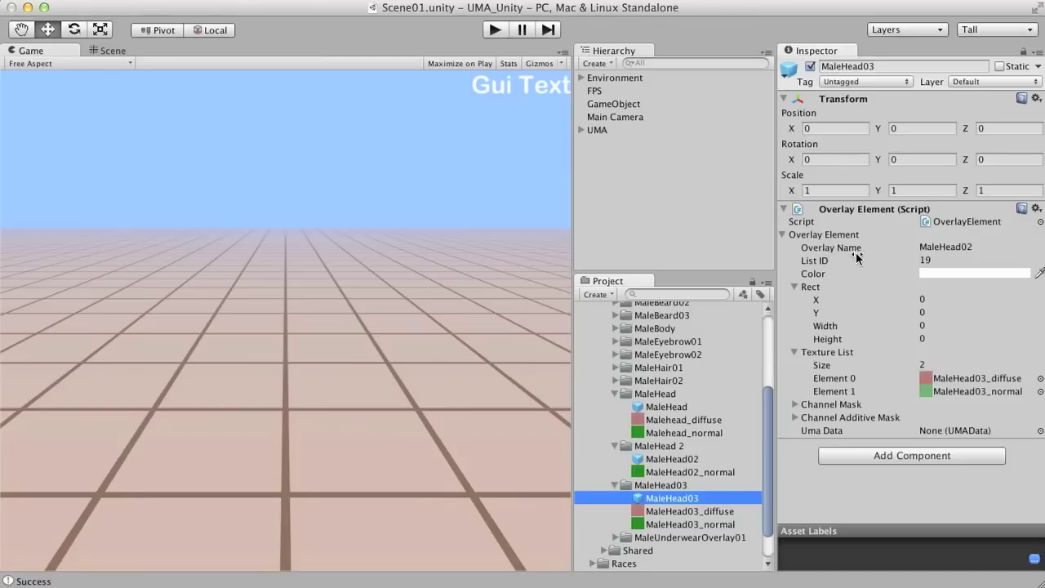
{"action": "left_click", "coordinate": [987, 247]}
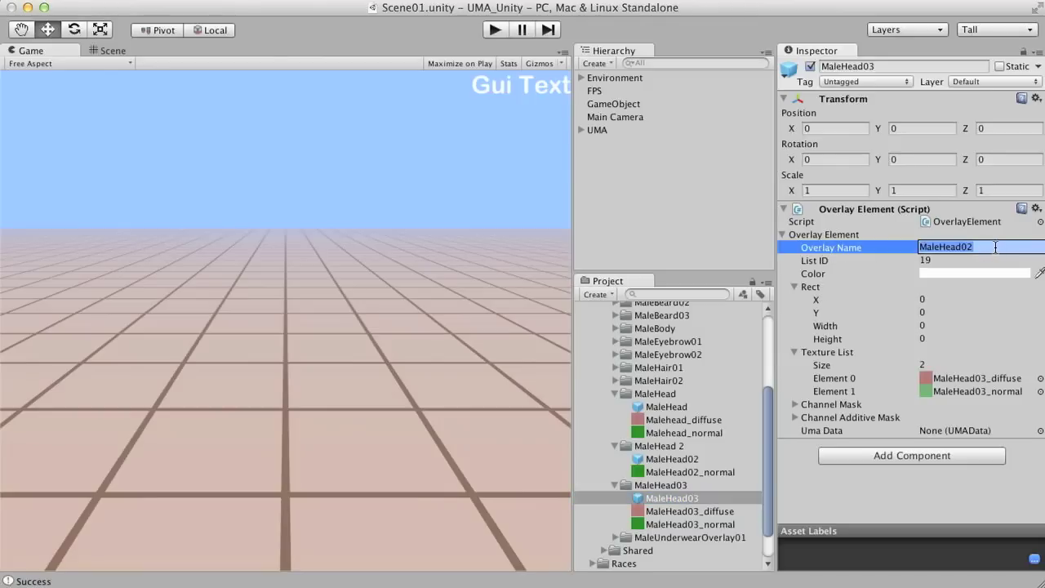
{"action": "left_click", "coordinate": [995, 246]}
{"action": "key", "text": "BackSpace"}
{"action": "type", "text": "3"}
{"action": "key", "text": "Return"}
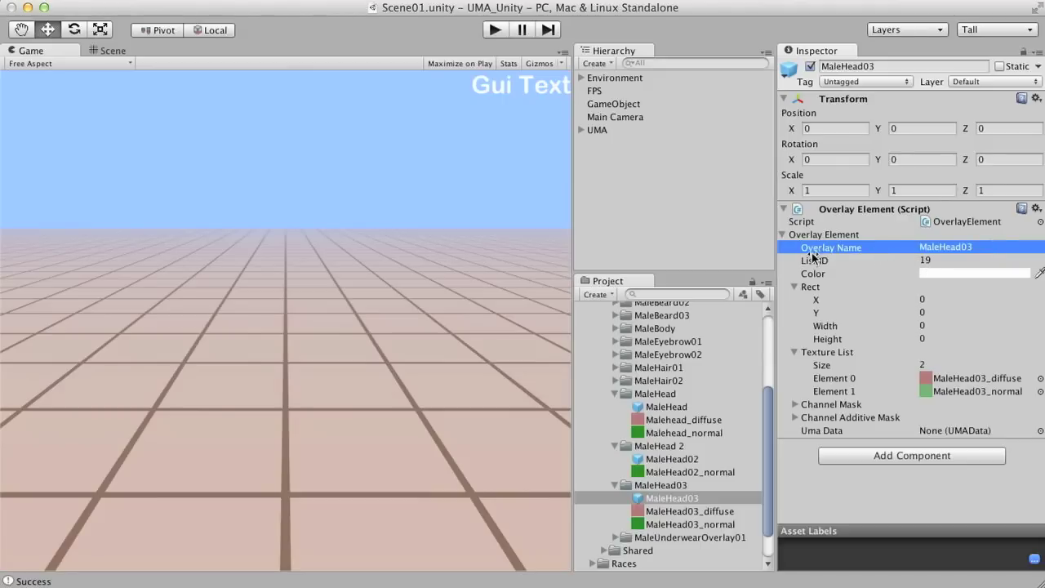
- Add the MaleHead03 overlay to the element list of the OverlayLibrary under UMA
{"action": "left_click", "coordinate": [938, 259]}
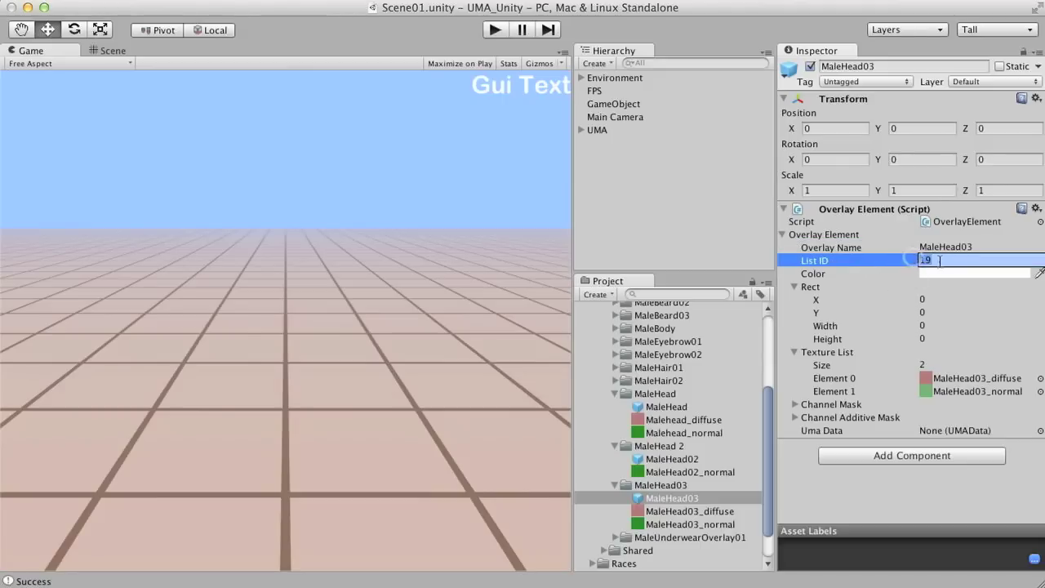
{"action": "left_click", "coordinate": [581, 130]}
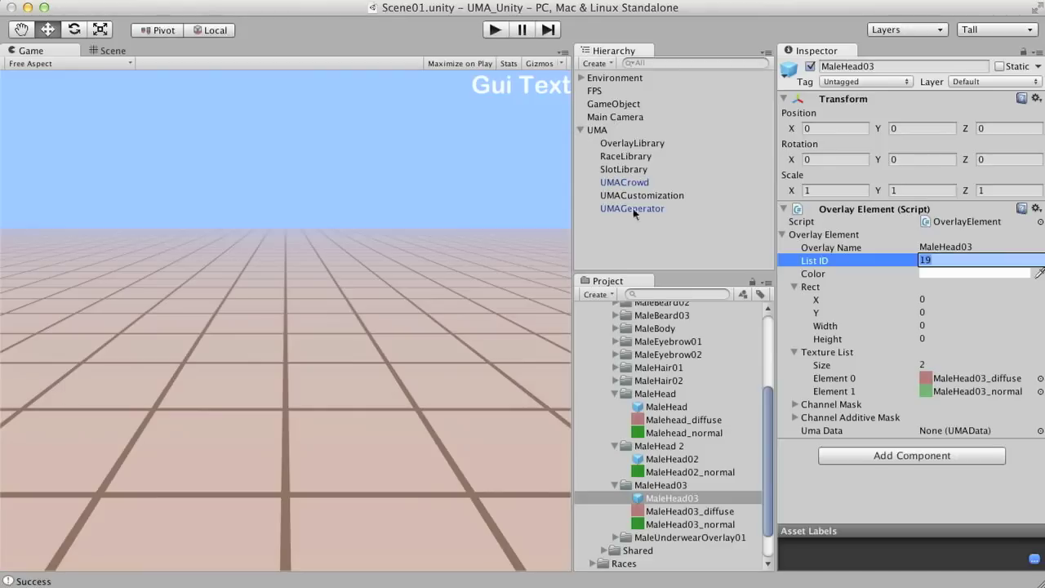
{"action": "left_click", "coordinate": [628, 143]}
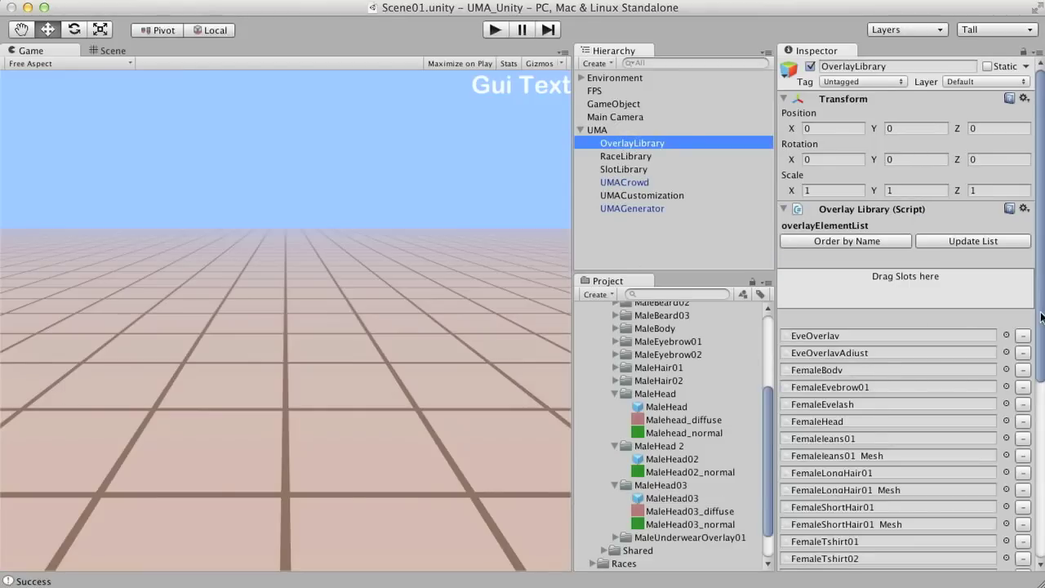
{"action": "left_click_drag", "start_coordinate": [1042, 317], "coordinate": [1039, 413]}
{"action": "left_click_drag", "start_coordinate": [653, 498], "coordinate": [846, 124]}
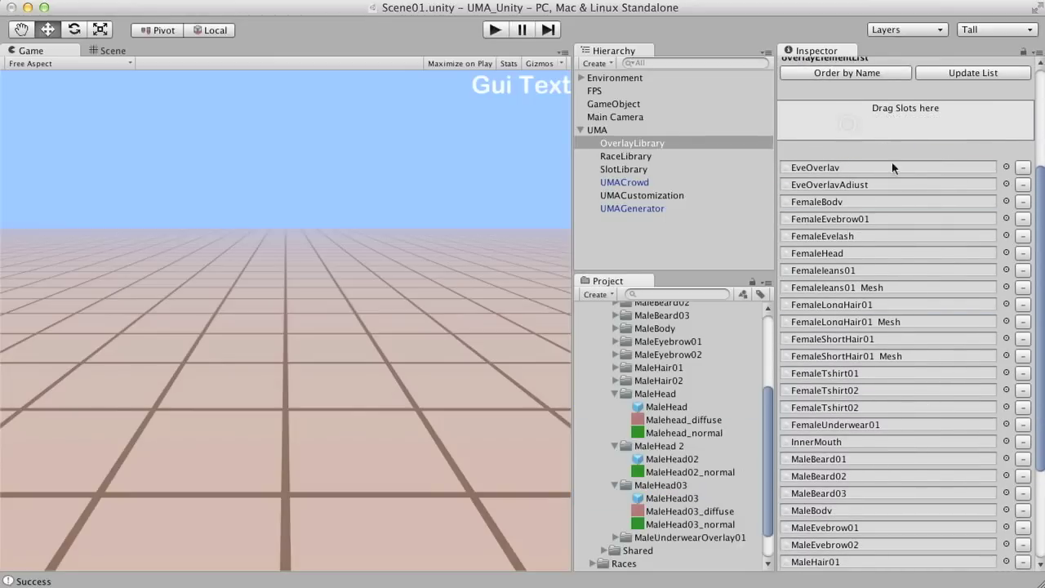
{"action": "scroll", "coordinate": [817, 457], "scroll_direction": "down", "scroll_amount": 5}
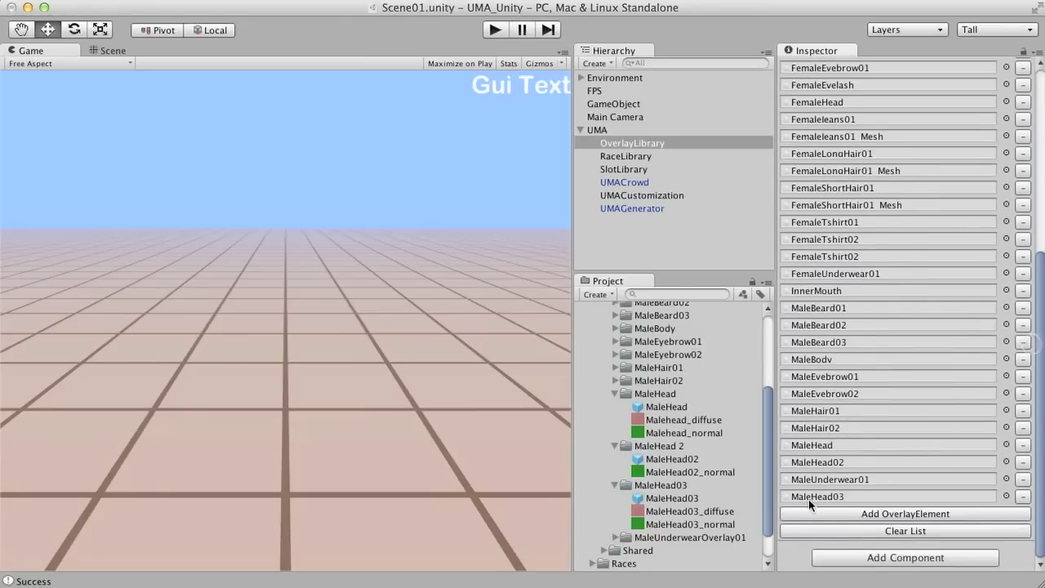
{"action": "scroll", "coordinate": [825, 458], "scroll_direction": "up", "scroll_amount": 10}
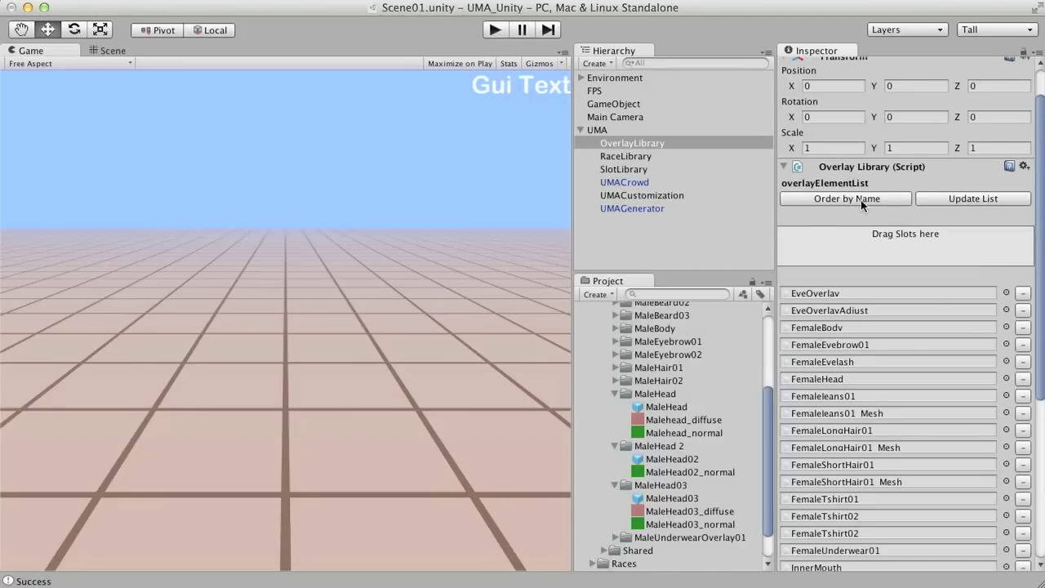
- Order the overlay library's elements by name, update the list, and check where MaleHead03 is placed
{"action": "left_click", "coordinate": [860, 199]}
{"action": "left_click", "coordinate": [975, 199]}
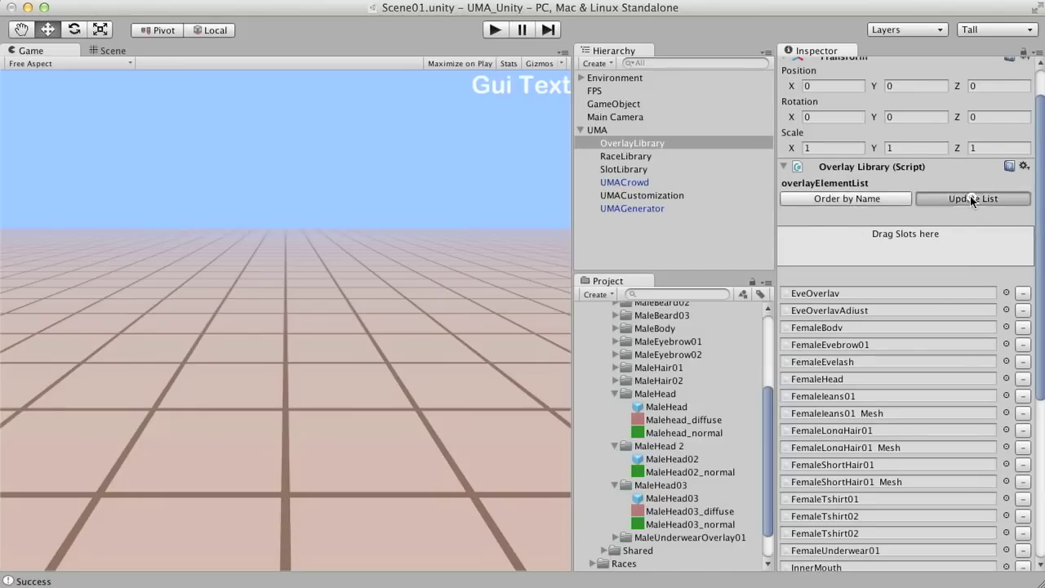
{"action": "left_click_drag", "start_coordinate": [1039, 204], "coordinate": [1039, 337]}
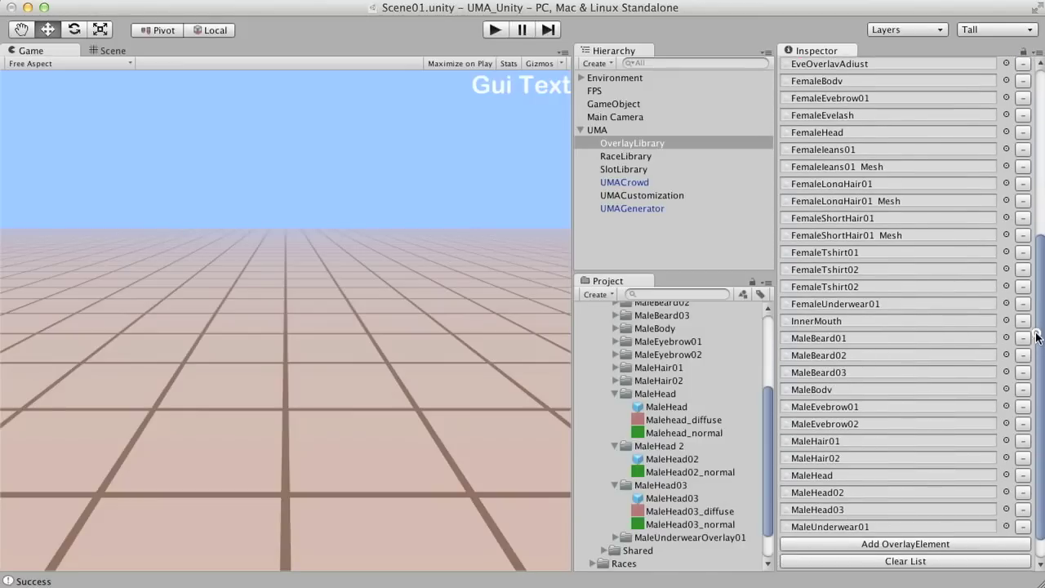
{"action": "left_click_drag", "start_coordinate": [1037, 337], "coordinate": [1035, 320]}
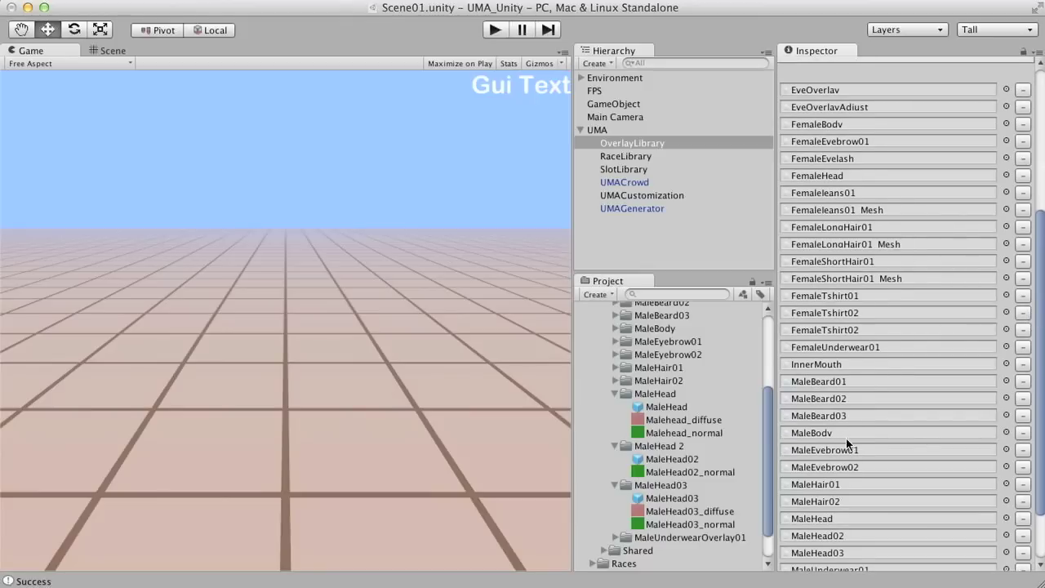
- Locate the MaleHead03 prefab from its overlay library entry and examine its List ID and Rect values
{"action": "left_click", "coordinate": [822, 555]}
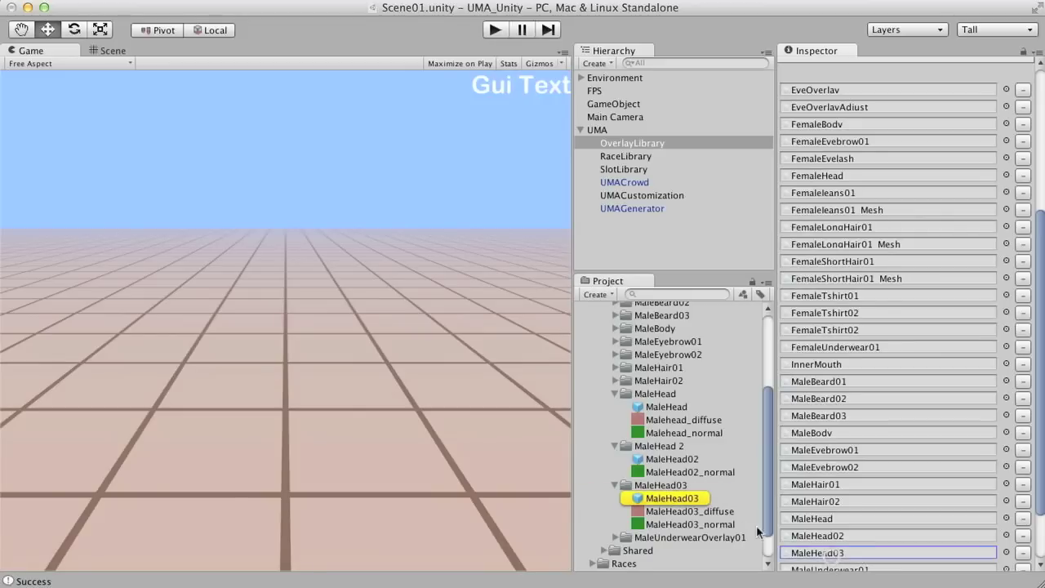
{"action": "left_click", "coordinate": [709, 498]}
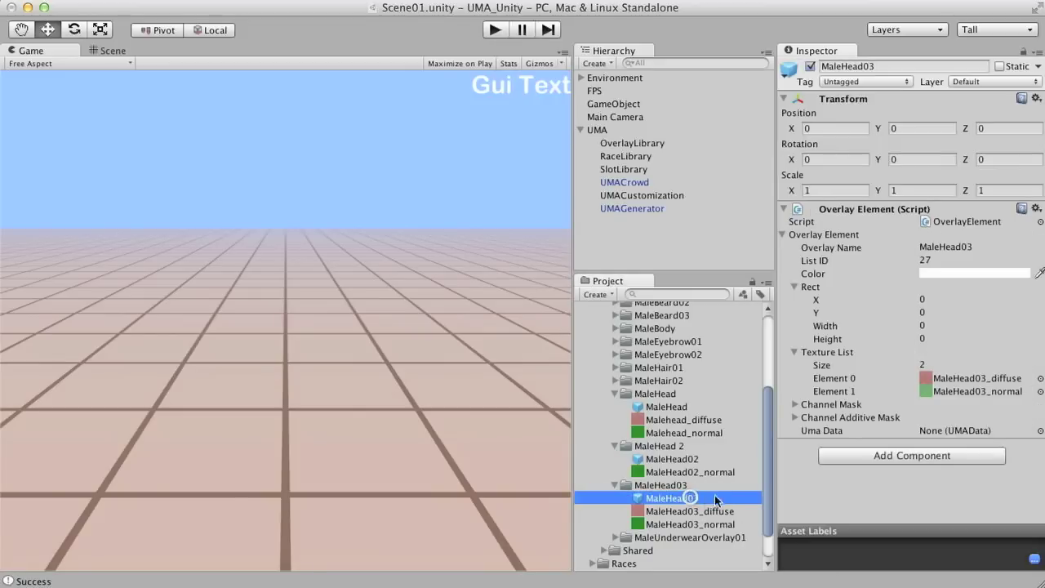
{"action": "left_click", "coordinate": [937, 300]}
{"action": "left_click", "coordinate": [938, 314]}
{"action": "left_click", "coordinate": [904, 325]}
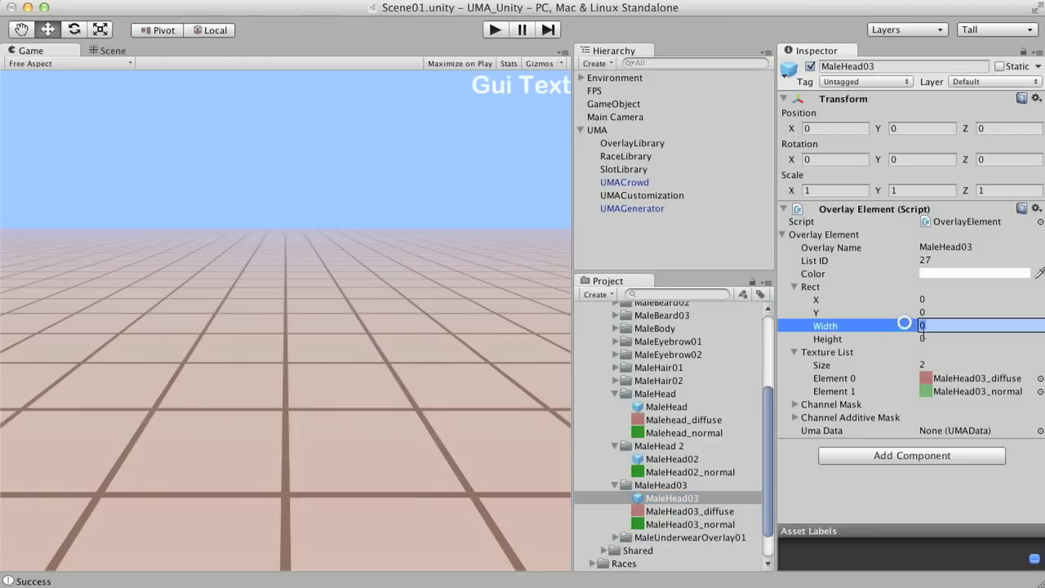
{"action": "left_click", "coordinate": [918, 338]}
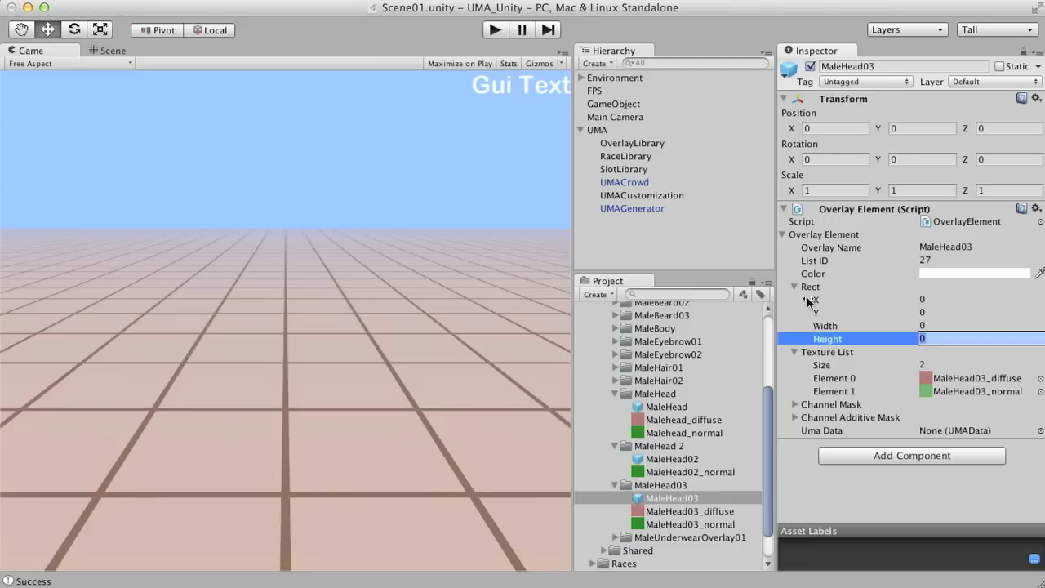
{"action": "left_click", "coordinate": [795, 287]}
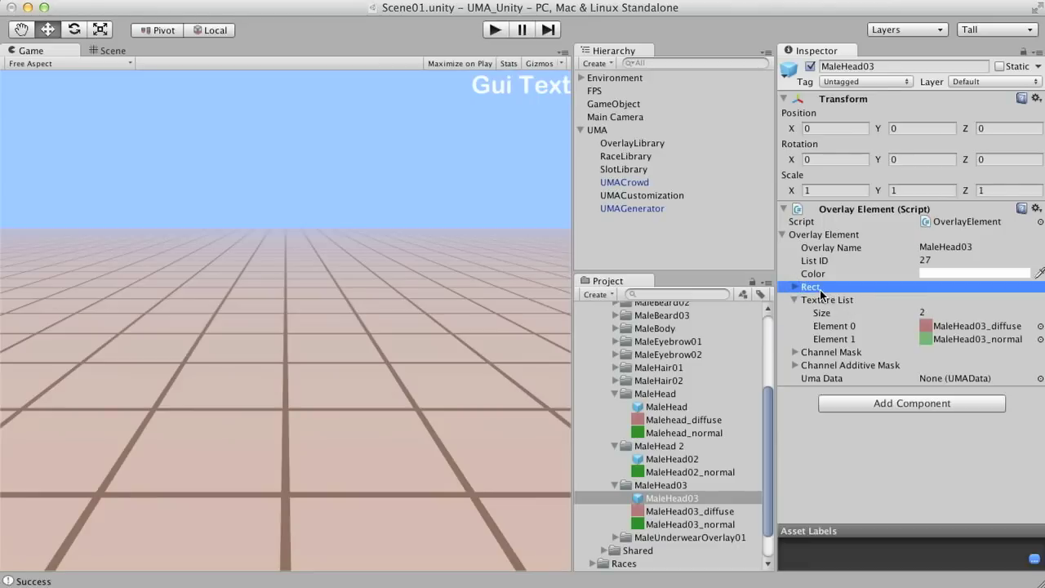
{"action": "left_click", "coordinate": [820, 288]}
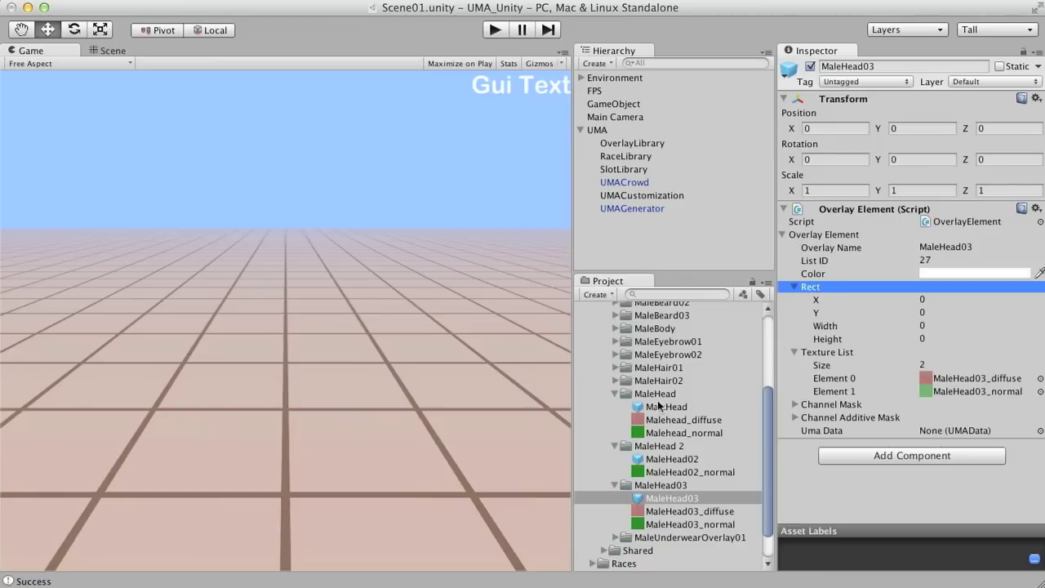
- Examine the alpha channel of the MaleEyebrow01_diffuse texture in the preview
{"action": "scroll", "coordinate": [688, 369], "scroll_direction": "up", "scroll_amount": 1}
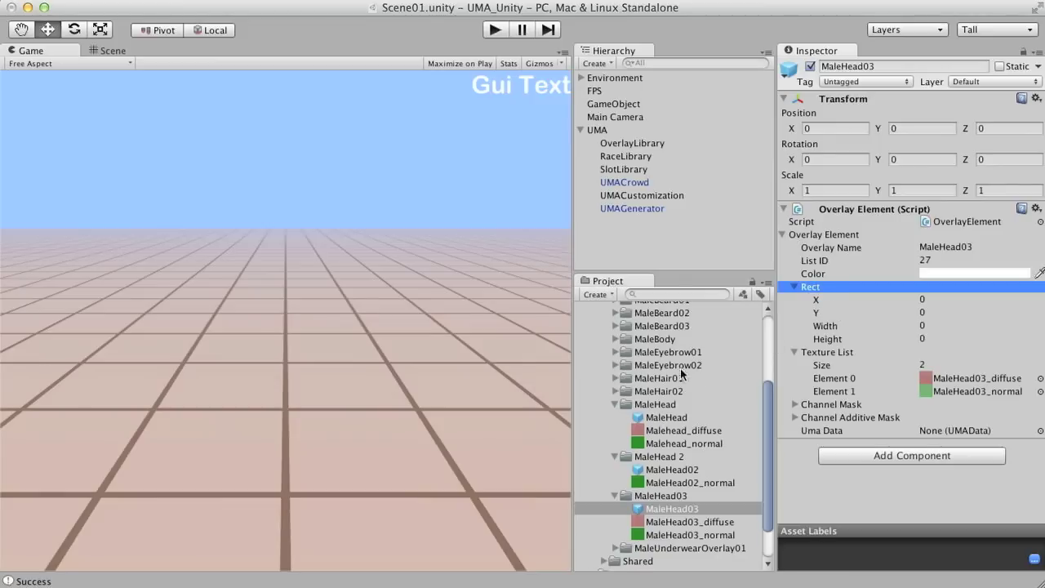
{"action": "left_click", "coordinate": [615, 352]}
{"action": "left_click", "coordinate": [676, 378]}
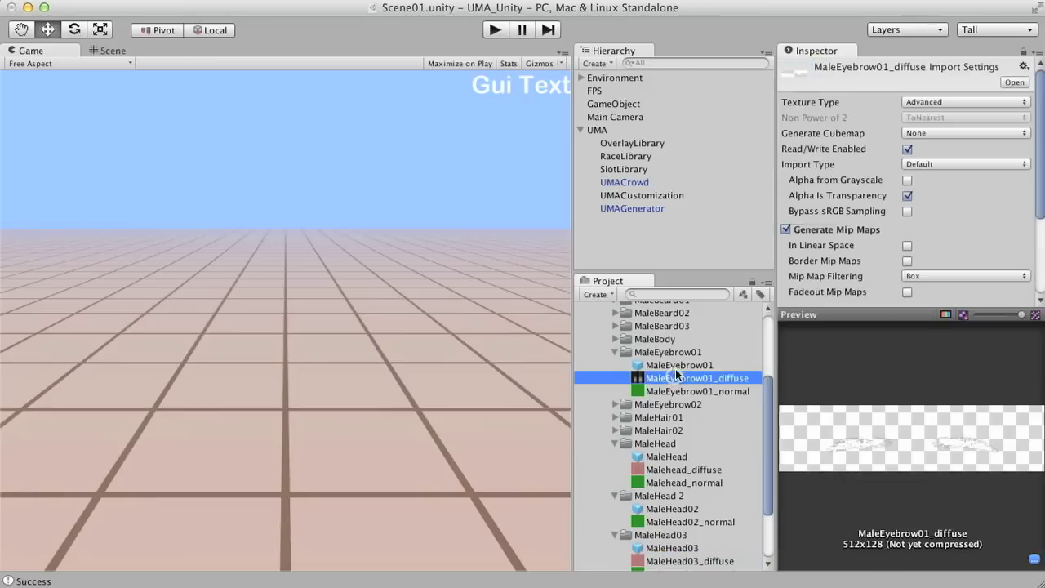
{"action": "left_click", "coordinate": [947, 315]}
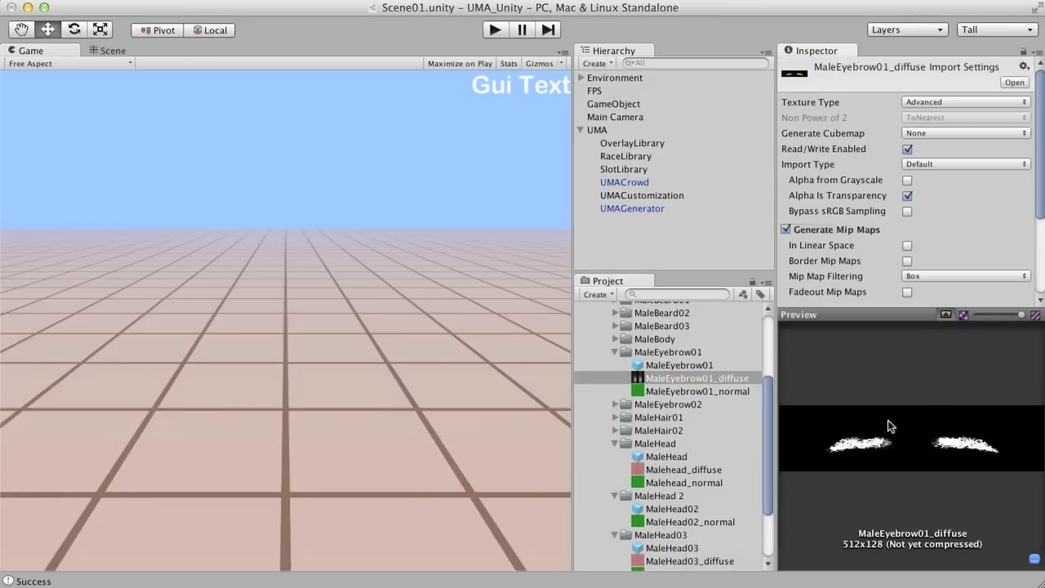
- Examine the MaleEyebrow01 overlay's Rect position, width and height against the size of its diffuse texture
{"action": "left_click", "coordinate": [689, 367]}
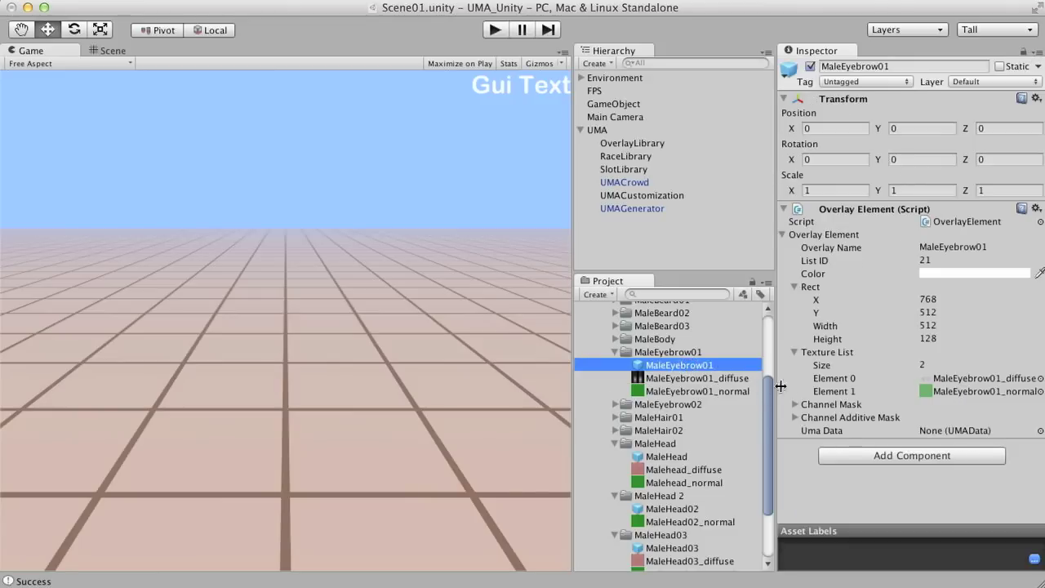
{"action": "left_click", "coordinate": [945, 300]}
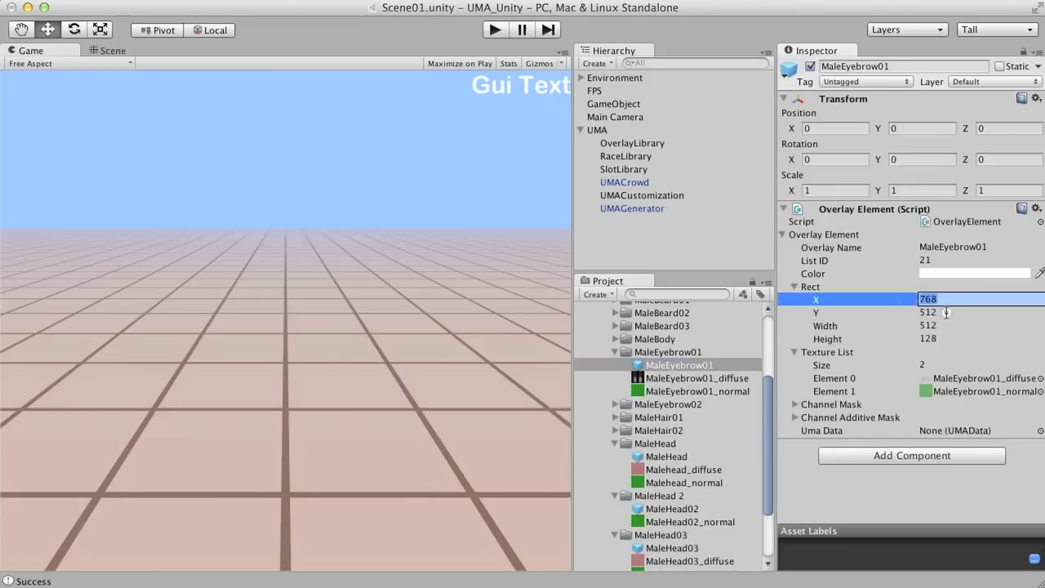
{"action": "left_click", "coordinate": [906, 312]}
{"action": "left_click", "coordinate": [912, 326]}
{"action": "left_click", "coordinate": [911, 338]}
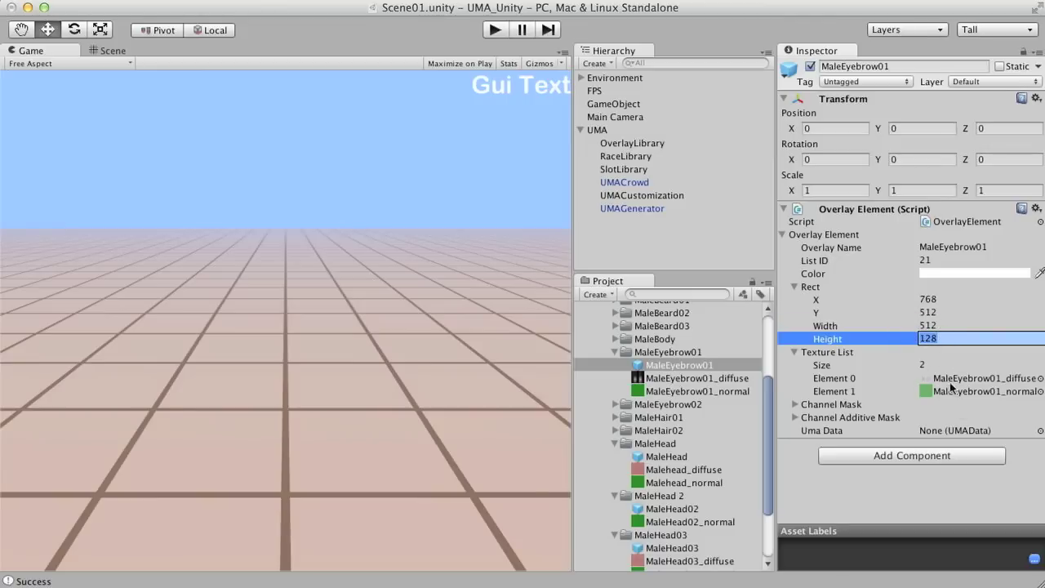
{"action": "left_click", "coordinate": [911, 299]}
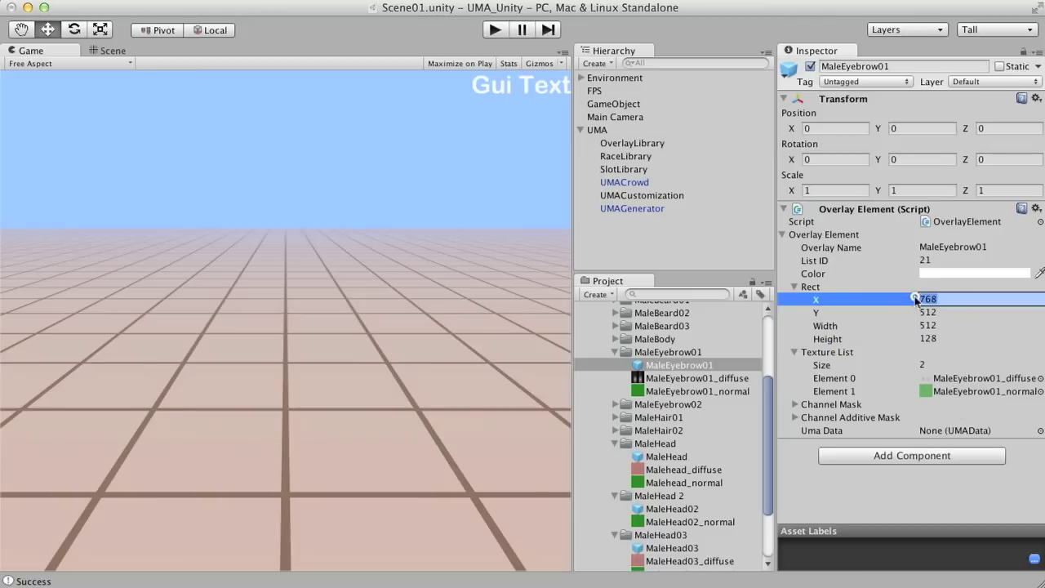
{"action": "left_click", "coordinate": [912, 312]}
{"action": "left_click", "coordinate": [915, 325]}
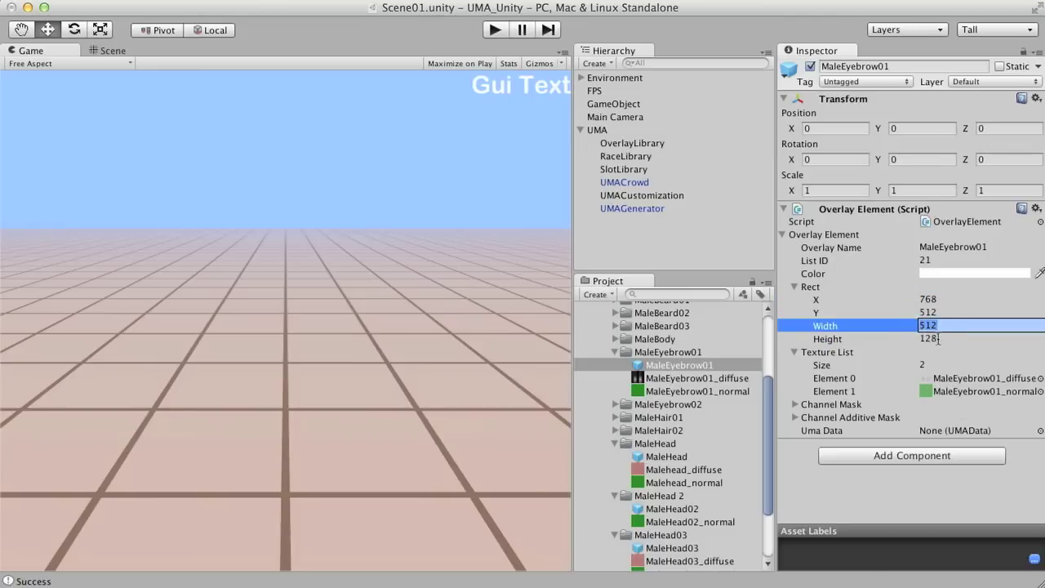
{"action": "left_click", "coordinate": [939, 338]}
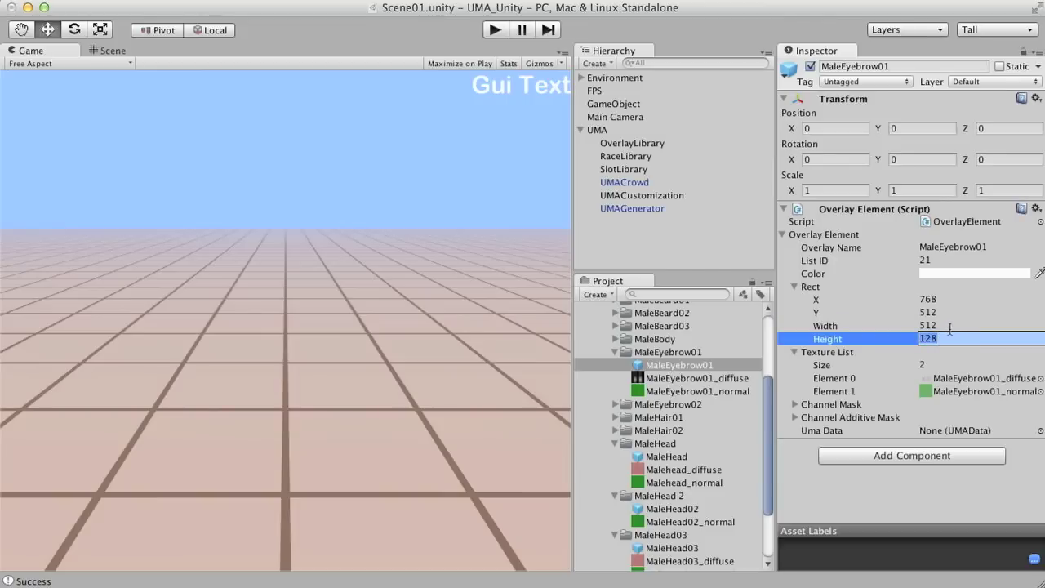
{"action": "left_click", "coordinate": [945, 301]}
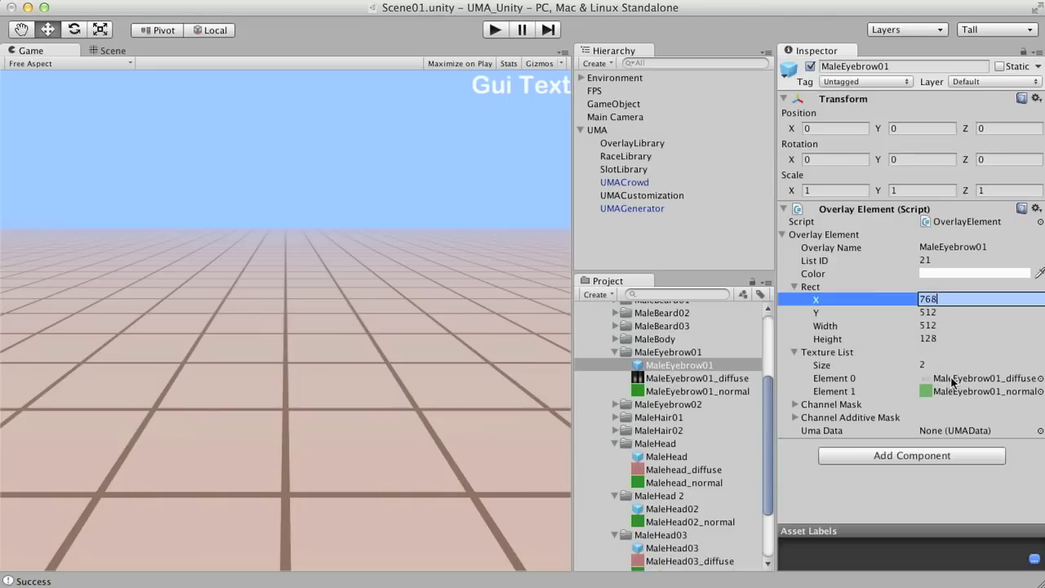
{"action": "left_click", "coordinate": [683, 379]}
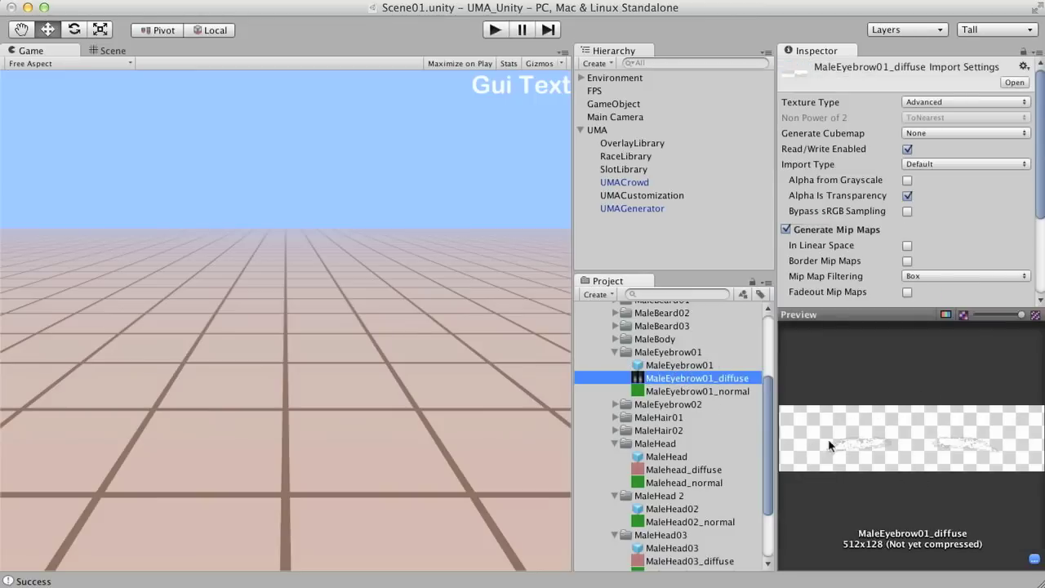
- Copy the overlay name of the MaleHead03 prefab in the MaleHead03 folder
{"action": "left_click", "coordinate": [645, 351]}
{"action": "scroll", "coordinate": [668, 392], "scroll_direction": "down", "scroll_amount": 5}
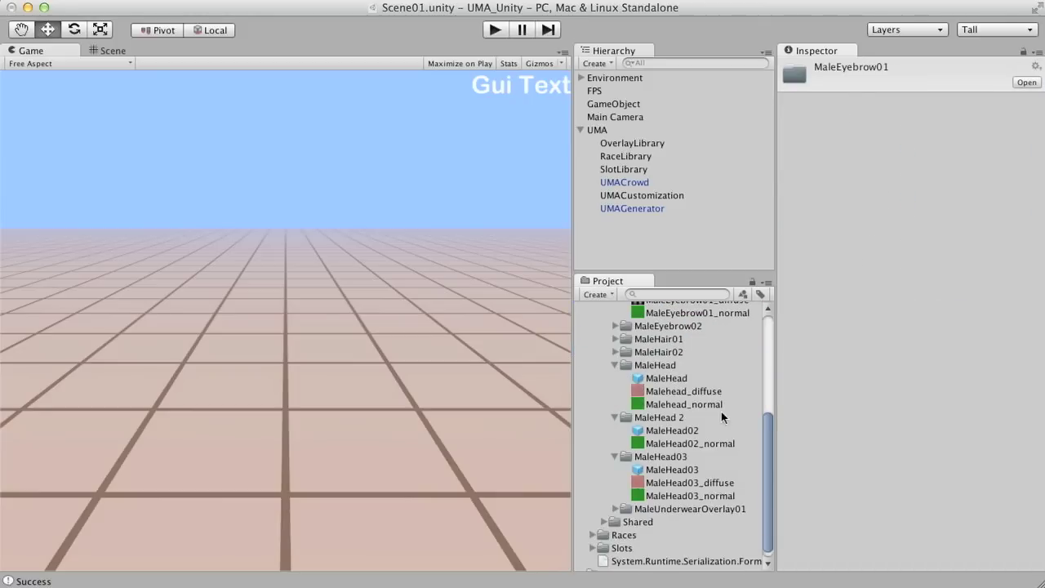
{"action": "left_click", "coordinate": [669, 455]}
{"action": "left_click", "coordinate": [666, 471]}
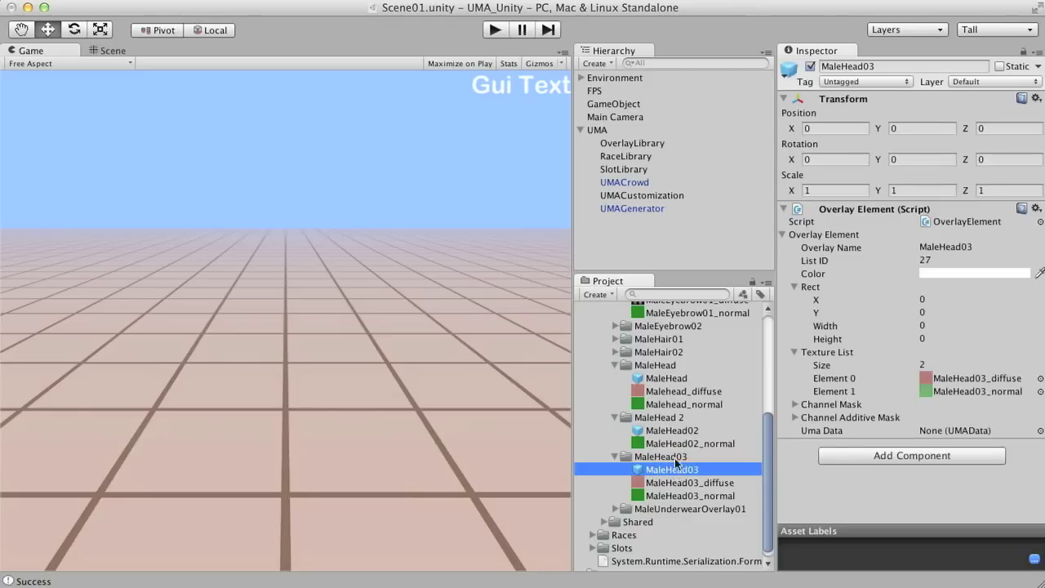
{"action": "left_click", "coordinate": [867, 245]}
{"action": "key", "text": "ctrl+c"}
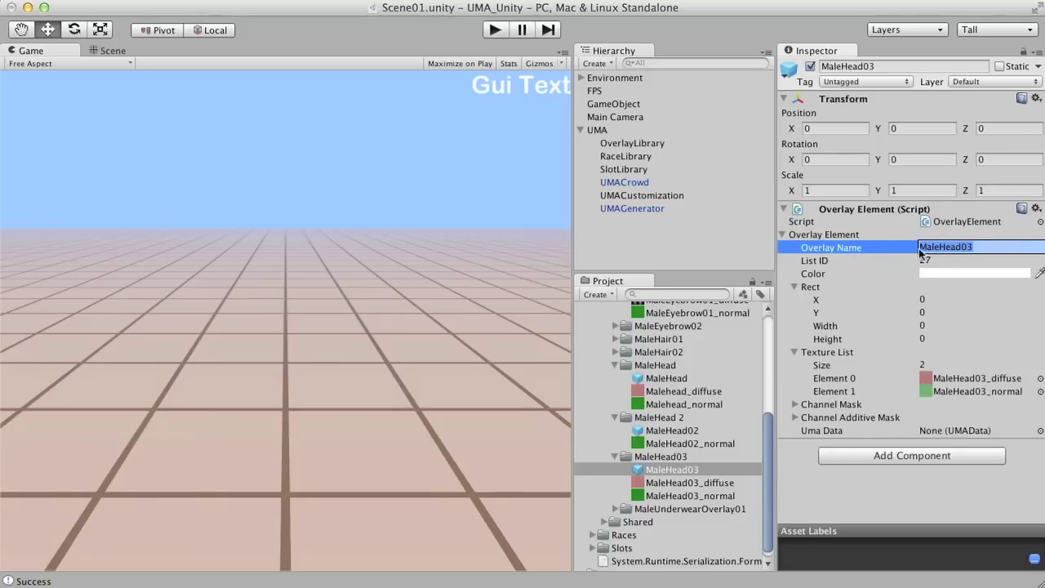
- Open the UMACrowd script in MonoDevelop from the UMACrowd object and locate the male head overlay code in DefineSlots
{"action": "left_click", "coordinate": [641, 254]}
{"action": "left_click", "coordinate": [624, 182]}
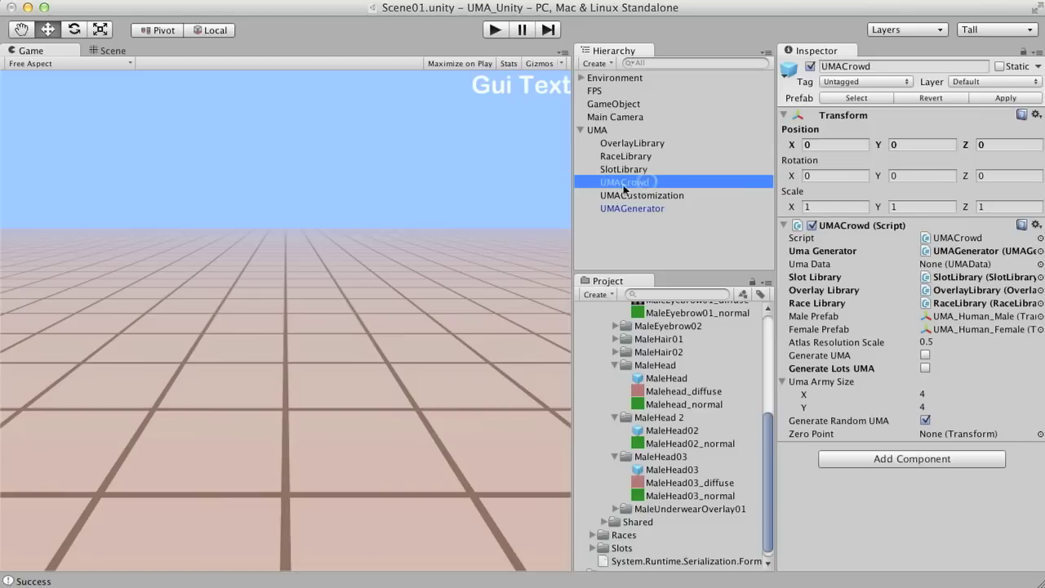
{"action": "left_click", "coordinate": [935, 239]}
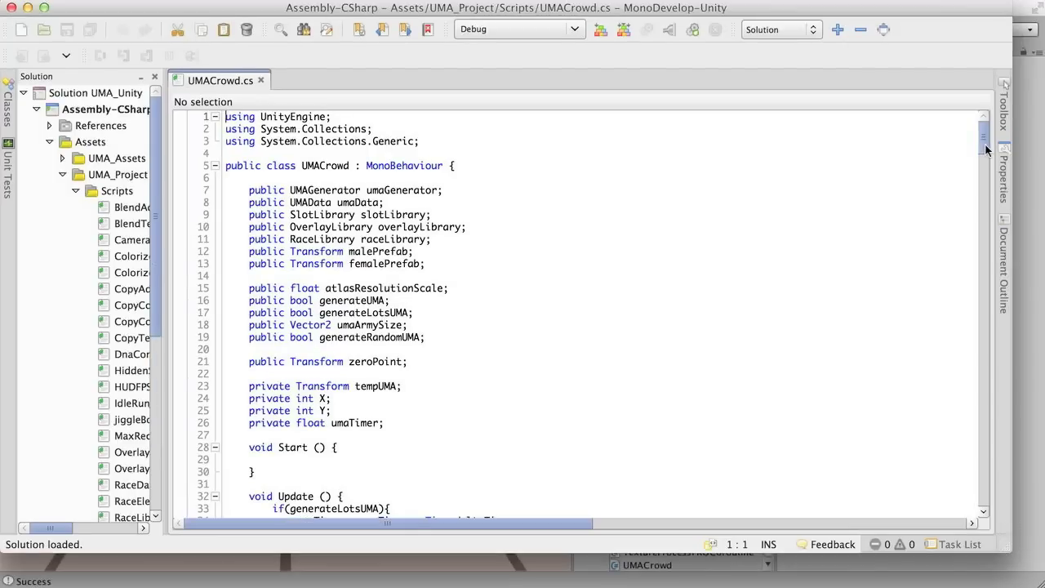
{"action": "left_click_drag", "start_coordinate": [984, 144], "coordinate": [999, 224]}
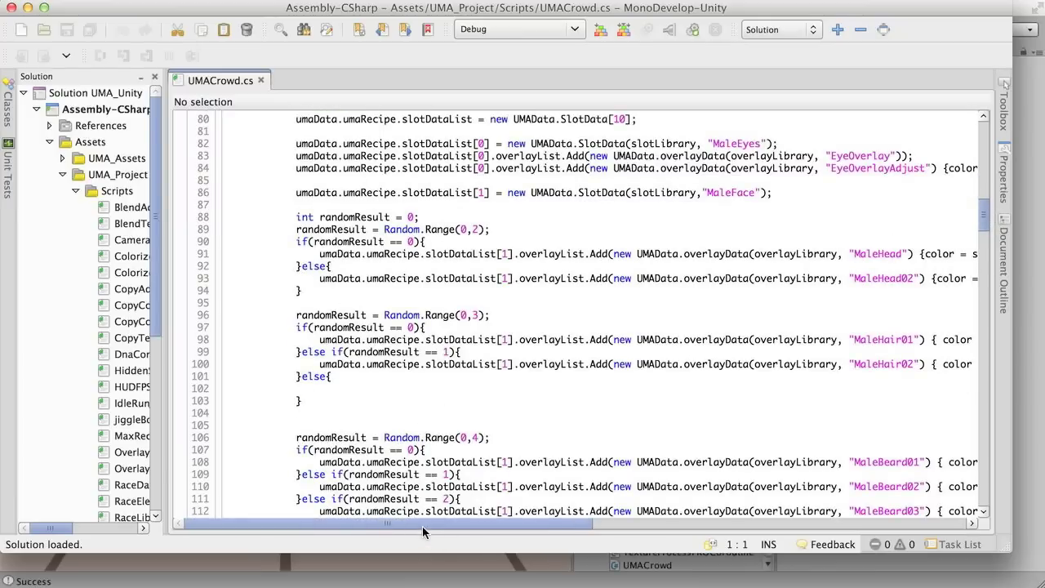
- Change the overlay names on lines 91 and 93 to "MaleHead03" for both random results and save the script
{"action": "left_click_drag", "start_coordinate": [422, 526], "coordinate": [485, 525]}
{"action": "double_click", "coordinate": [773, 251]}
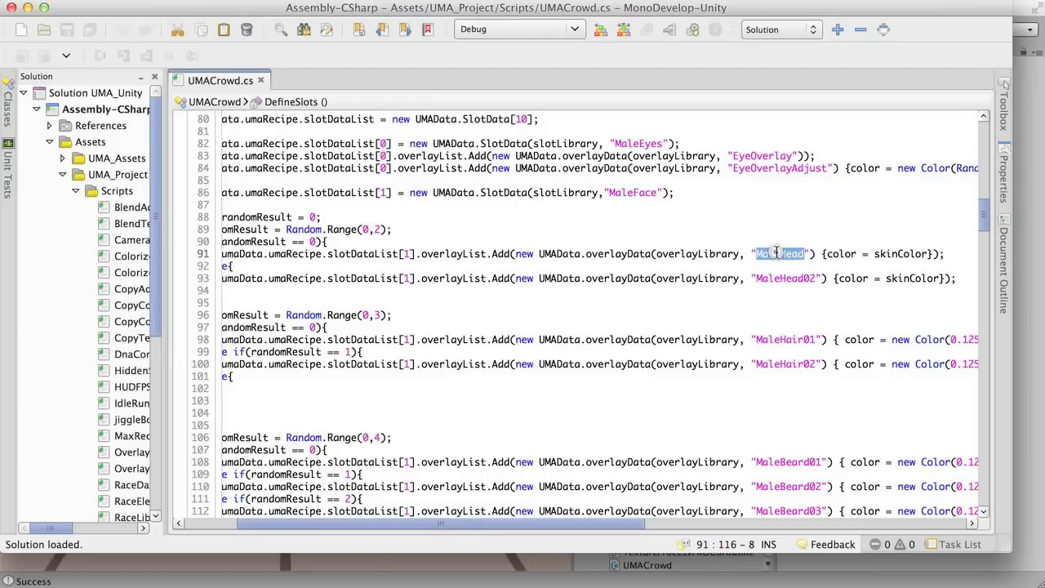
{"action": "key", "text": "Right"}
{"action": "type", "text": "03"}
{"action": "double_click", "coordinate": [786, 278]}
{"action": "key", "text": "ctrl+v"}
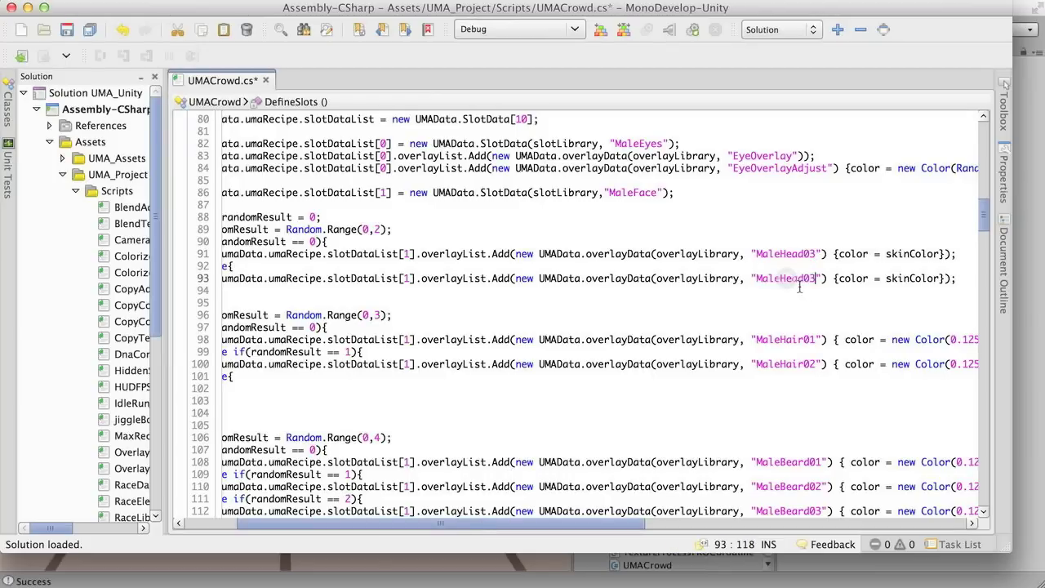
{"action": "key", "text": "super+s"}
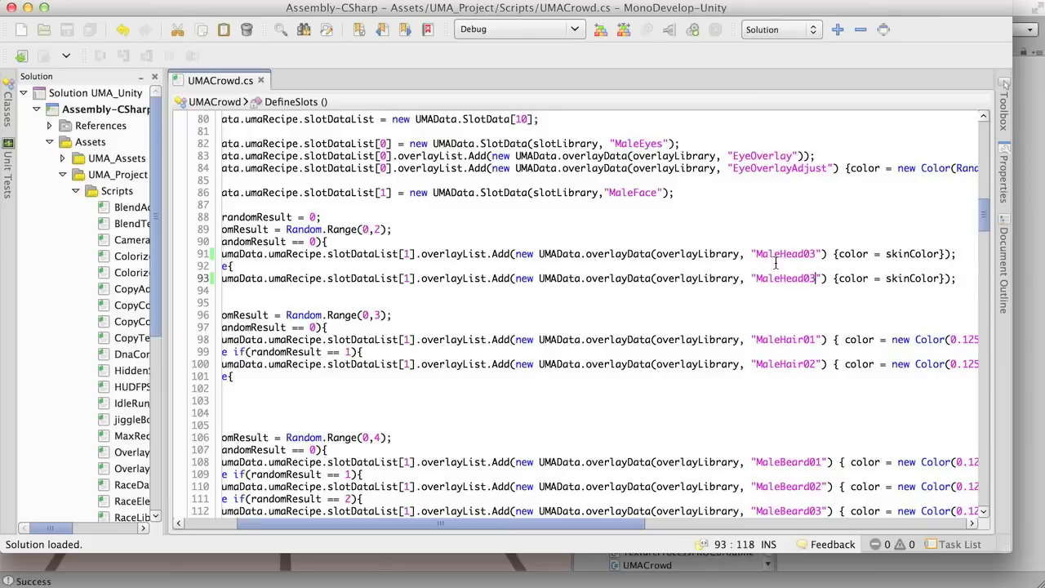
- Switch back to Unity, play the scene and generate a crowd with UMACrowd's Generate Lots UMA option
{"action": "left_click", "coordinate": [1035, 202]}
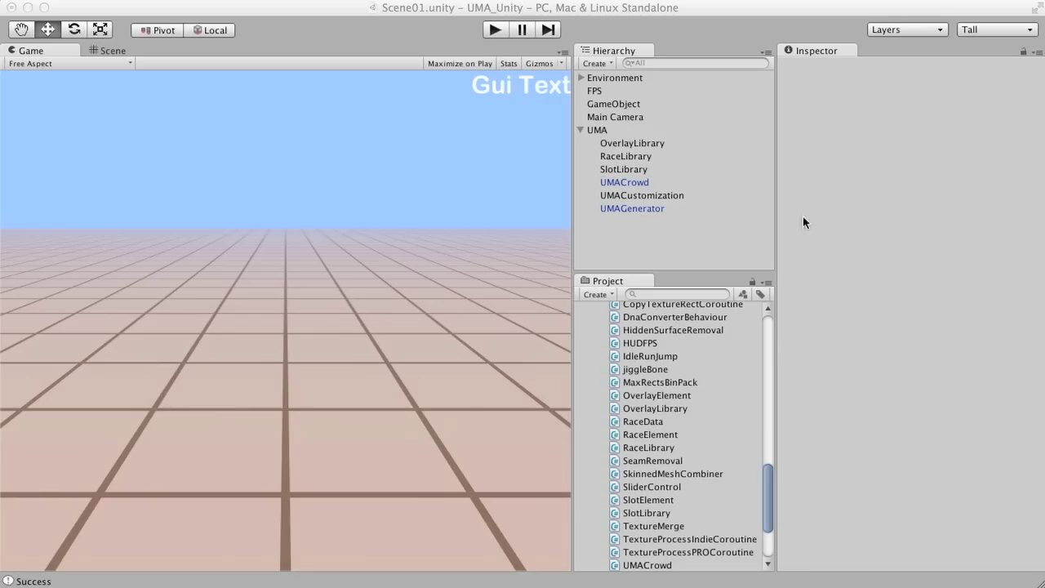
{"action": "left_click", "coordinate": [496, 31]}
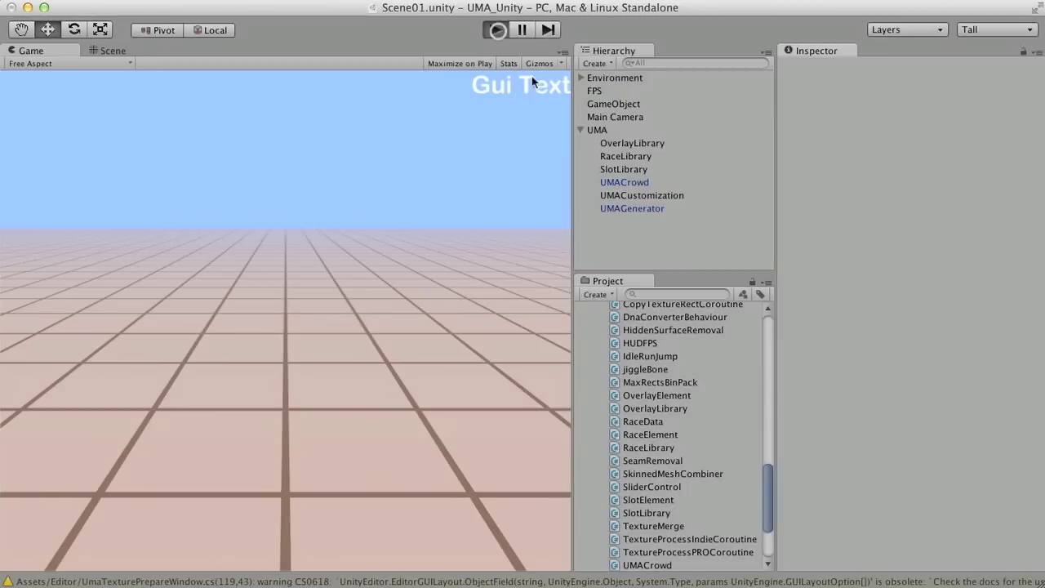
{"action": "left_click", "coordinate": [626, 181]}
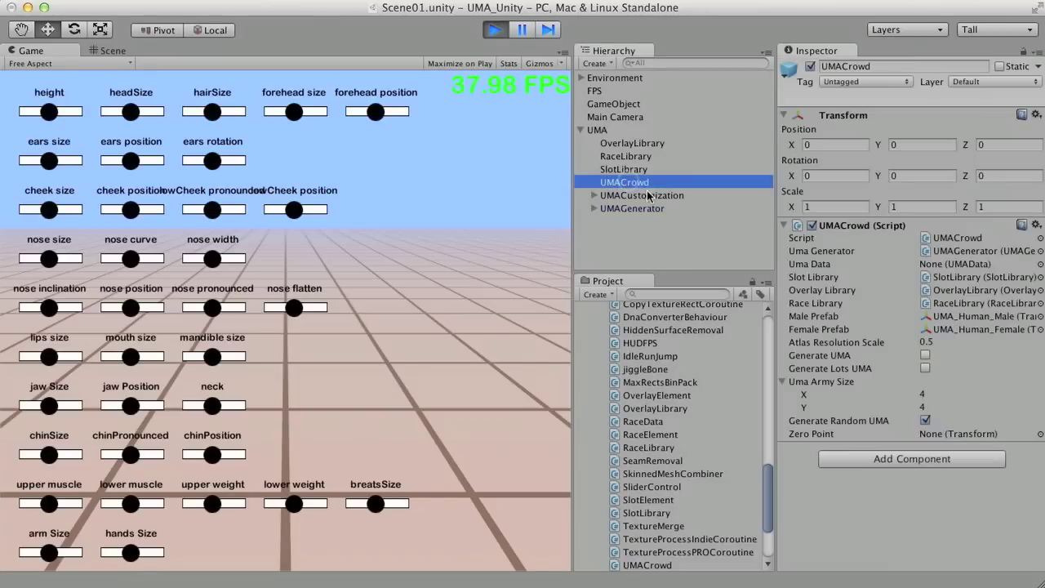
{"action": "left_click", "coordinate": [925, 368]}
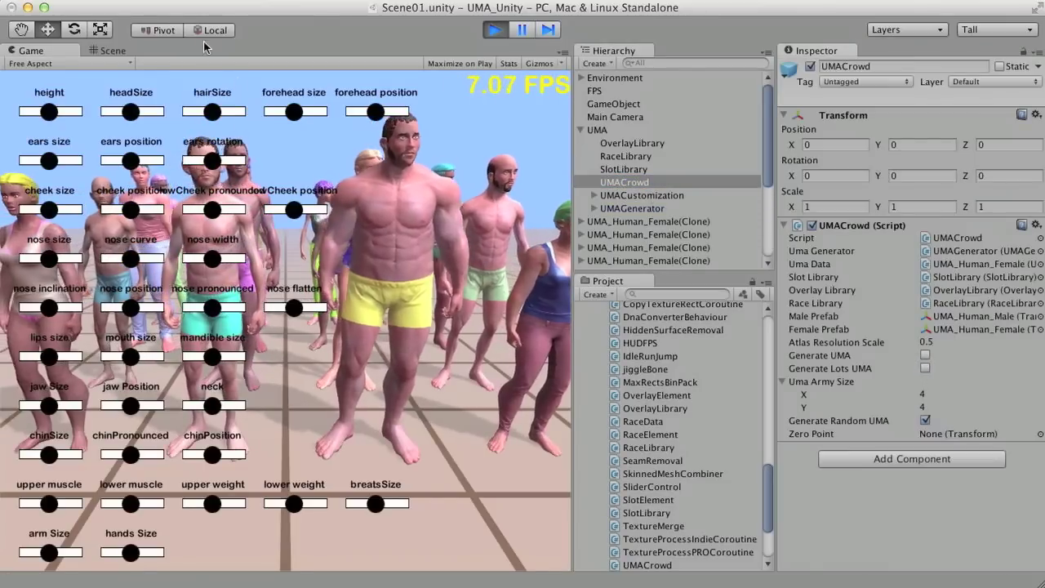
- Examine the heads of the generated male characters up close in the Scene view, and stop playing the scene
{"action": "left_click", "coordinate": [113, 50]}
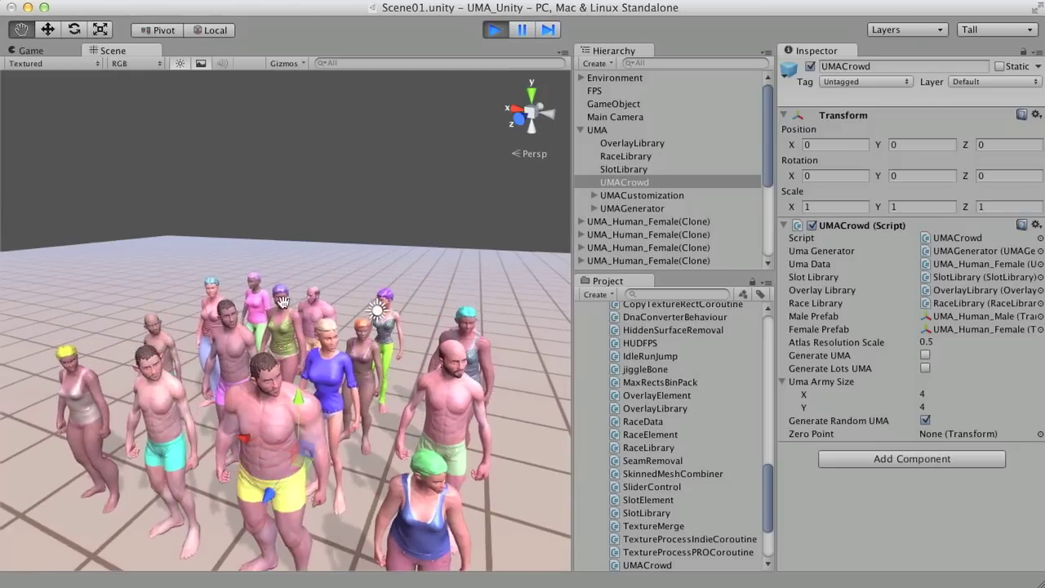
{"action": "left_click", "coordinate": [301, 278]}
{"action": "scroll", "coordinate": [302, 273], "scroll_direction": "up", "scroll_amount": 5}
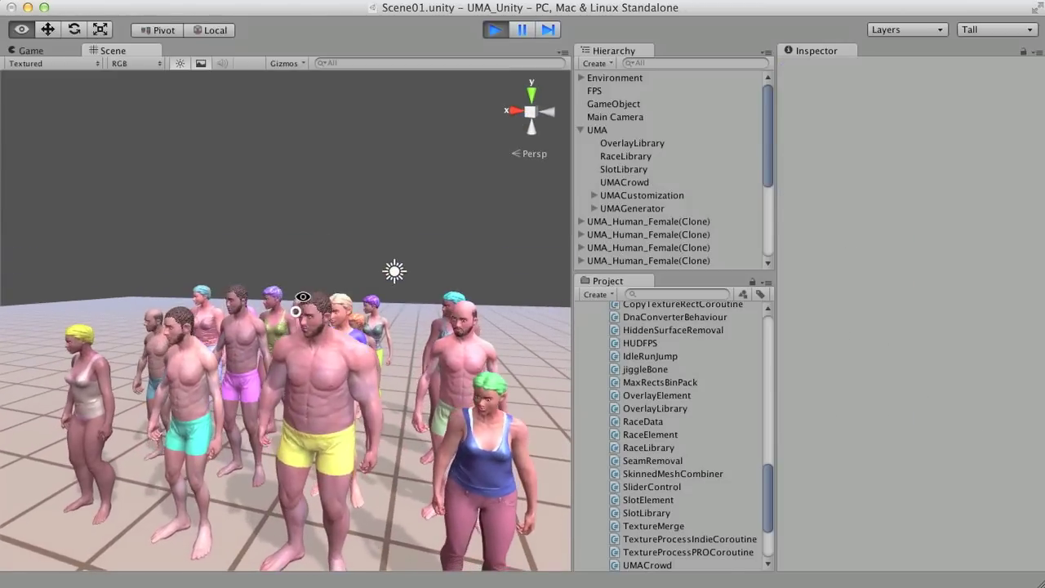
{"action": "left_click_drag", "start_coordinate": [302, 266], "coordinate": [329, 261], "text": "alt"}
{"action": "right_click_drag", "start_coordinate": [329, 261], "coordinate": [364, 261], "text": "alt"}
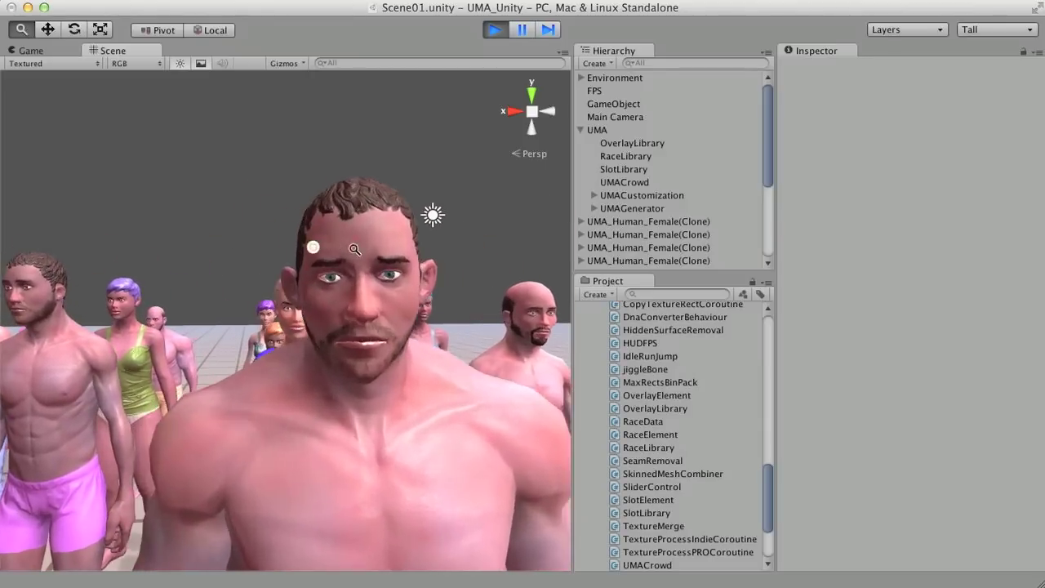
{"action": "left_click_drag", "start_coordinate": [368, 269], "coordinate": [256, 293], "text": "alt"}
{"action": "right_click_drag", "start_coordinate": [256, 293], "coordinate": [427, 84], "text": "alt"}
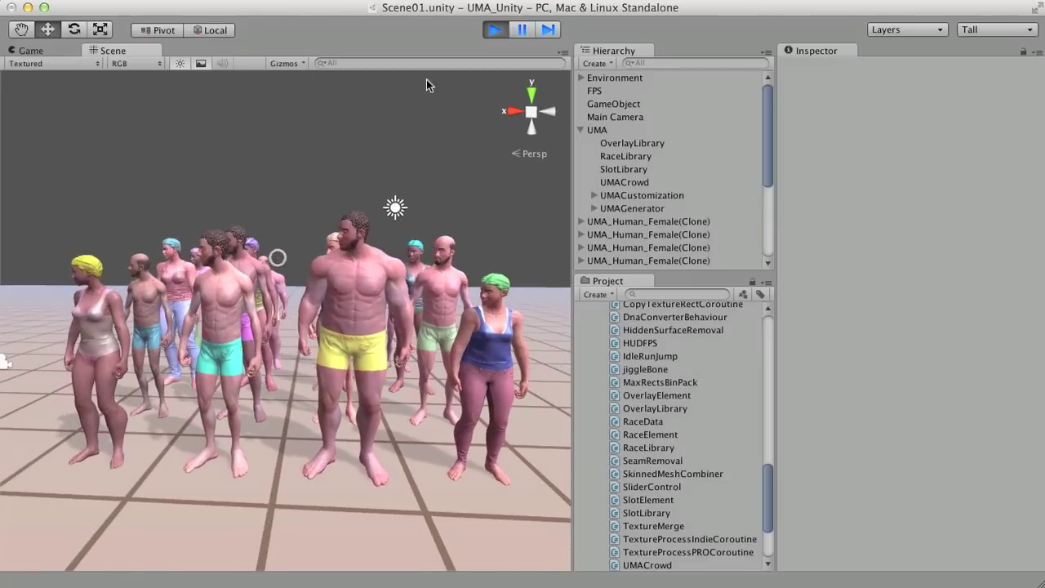
{"action": "left_click", "coordinate": [497, 31]}
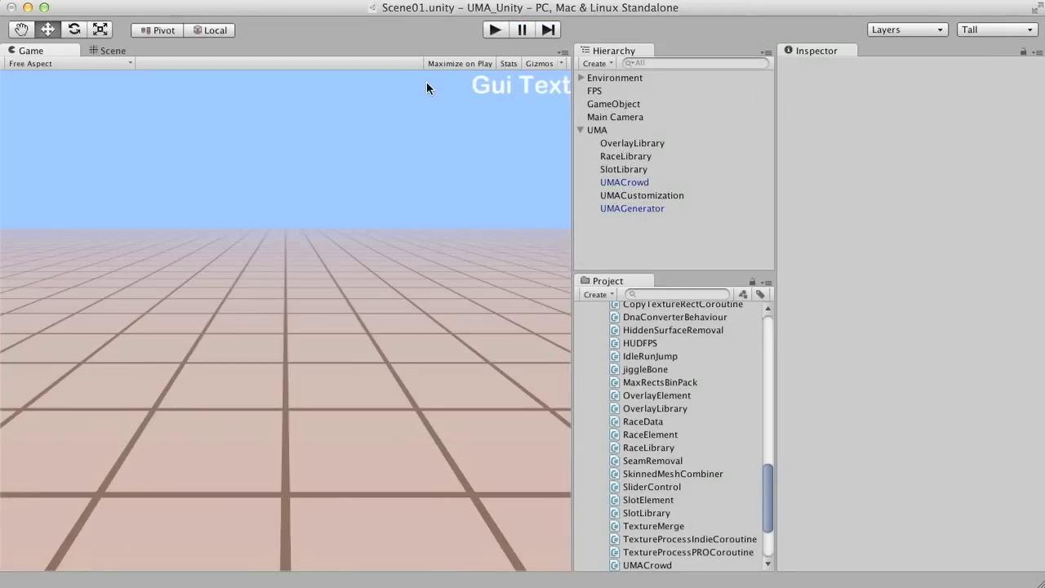
- Collapse the Scripts, MaleHead03, MaleHead 2, MaleHead and MaleEyebrow01 folders in the project
{"action": "scroll", "coordinate": [763, 485], "scroll_direction": "up", "scroll_amount": 3}
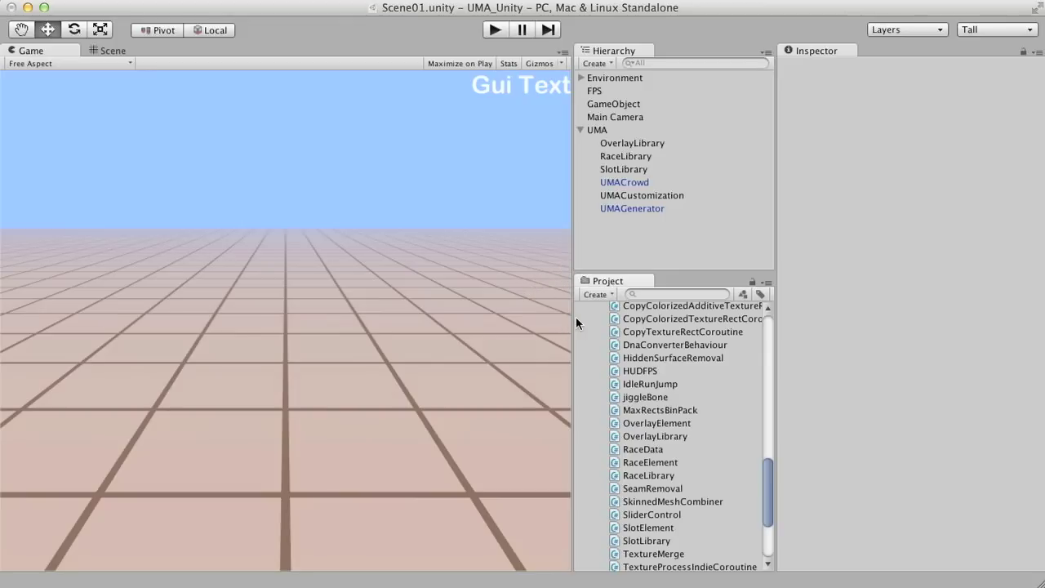
{"action": "left_click_drag", "start_coordinate": [772, 486], "coordinate": [772, 427]}
{"action": "left_click", "coordinate": [592, 486]}
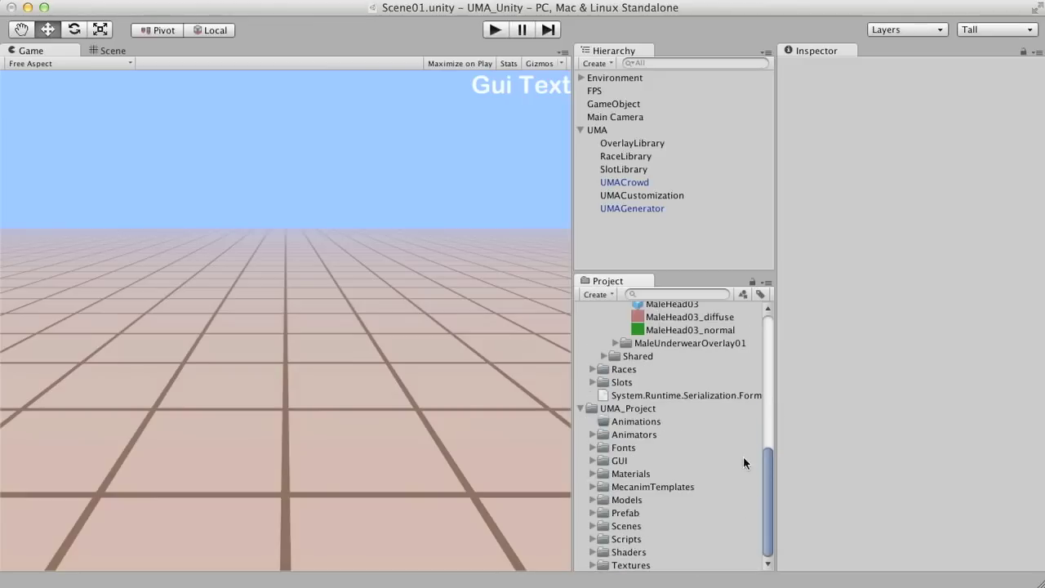
{"action": "left_click_drag", "start_coordinate": [770, 476], "coordinate": [776, 424]}
{"action": "left_click", "coordinate": [614, 415]}
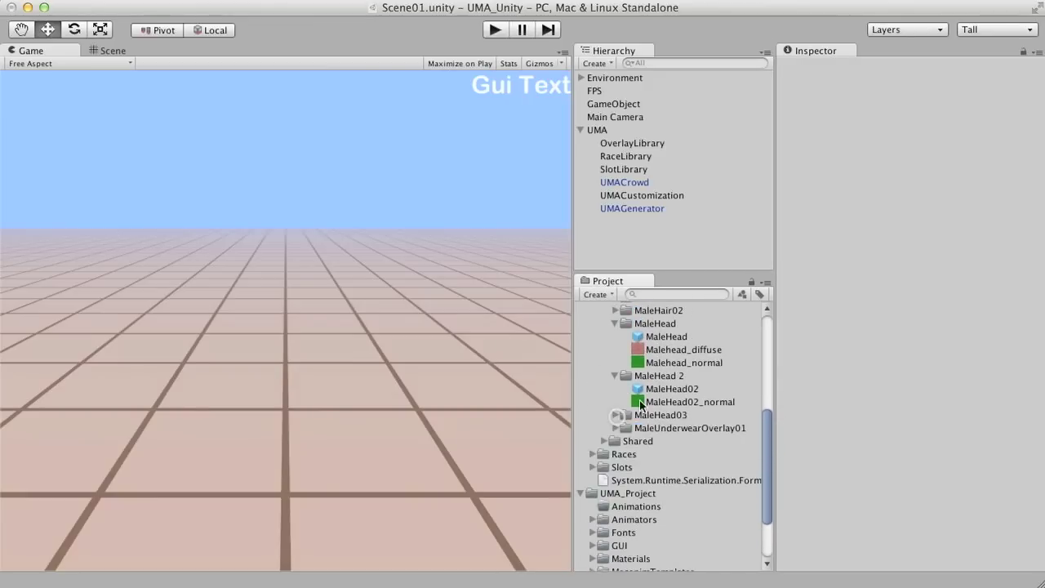
{"action": "left_click", "coordinate": [616, 376]}
{"action": "left_click", "coordinate": [615, 323]}
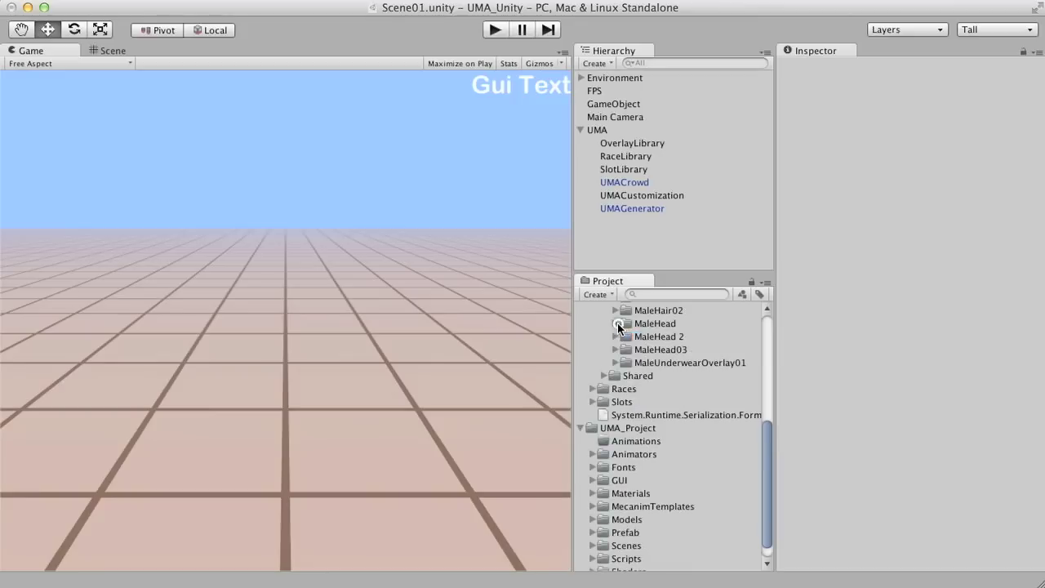
{"action": "left_click_drag", "start_coordinate": [766, 449], "coordinate": [782, 359]}
{"action": "left_click", "coordinate": [613, 442]}
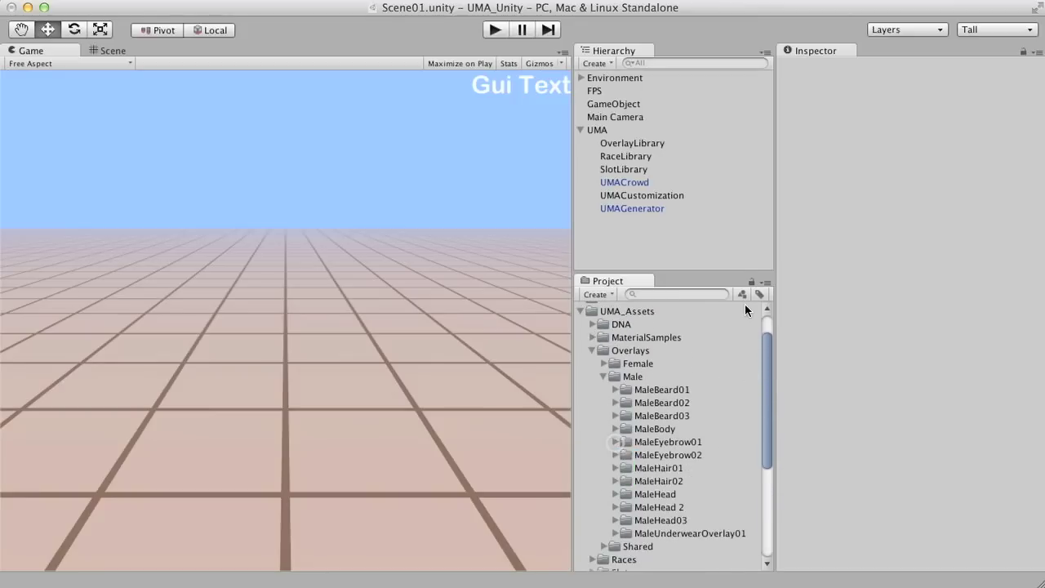